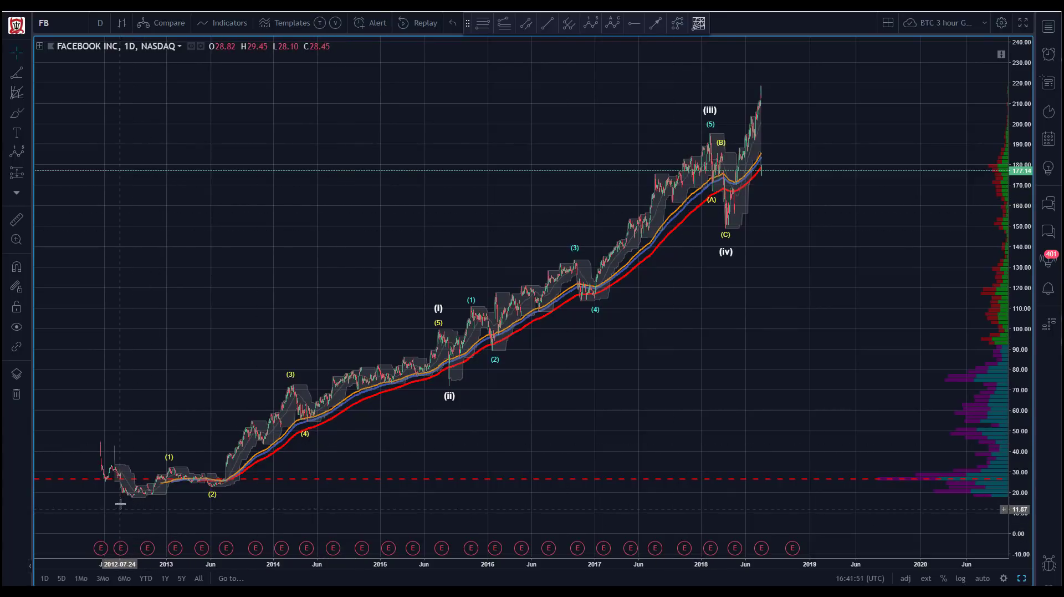
Examine the Elliott wave counts on the Facebook daily chart from the 2012 low to the 2018 high.
{"action": "left_click", "coordinate": [211, 489]}
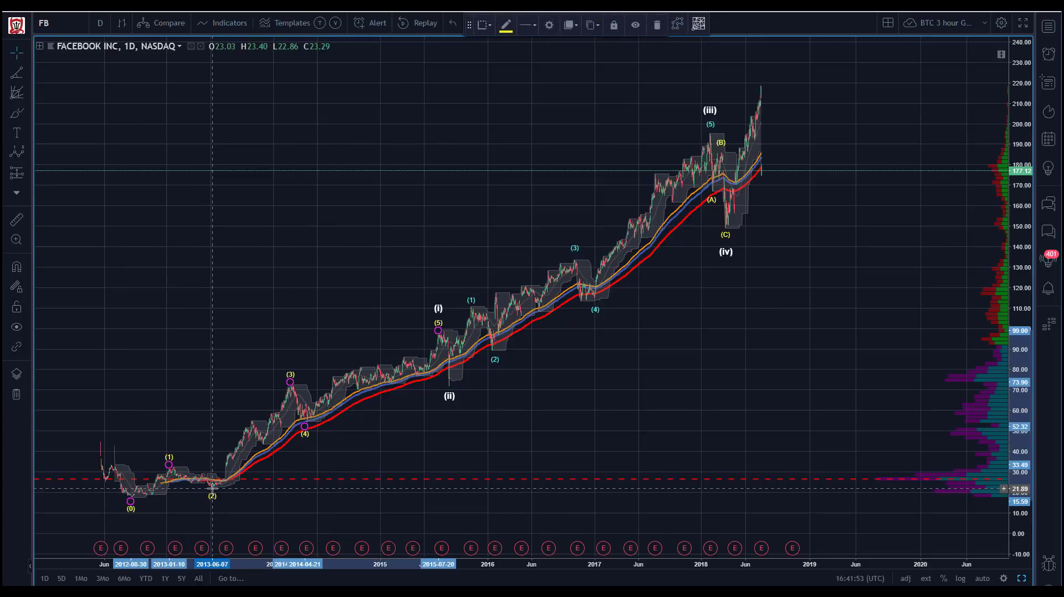
{"action": "left_click", "coordinate": [197, 404]}
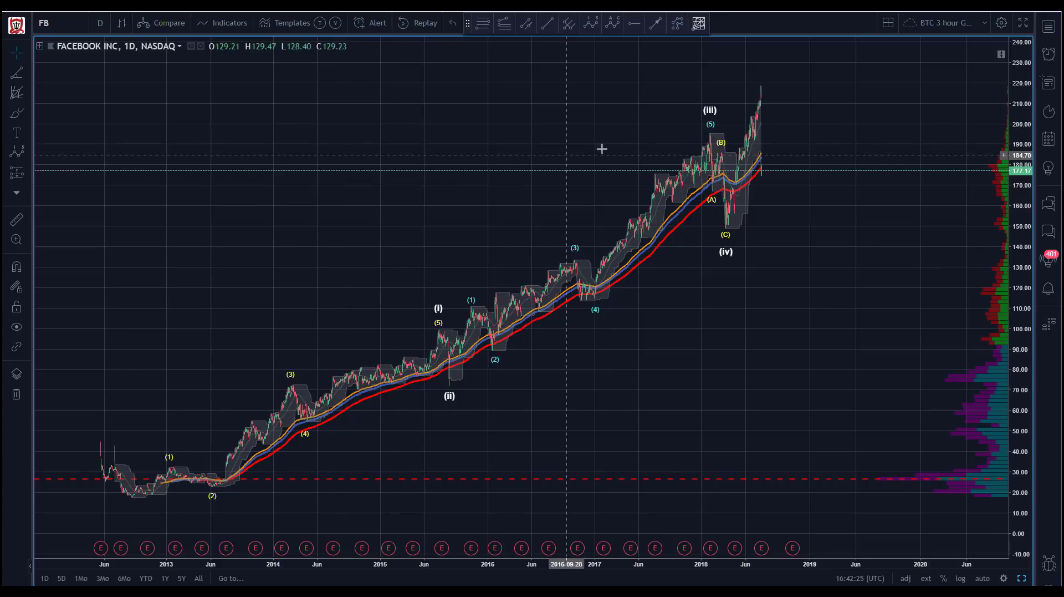
{"action": "left_click_drag", "start_coordinate": [530, 115], "coordinate": [489, 115]}
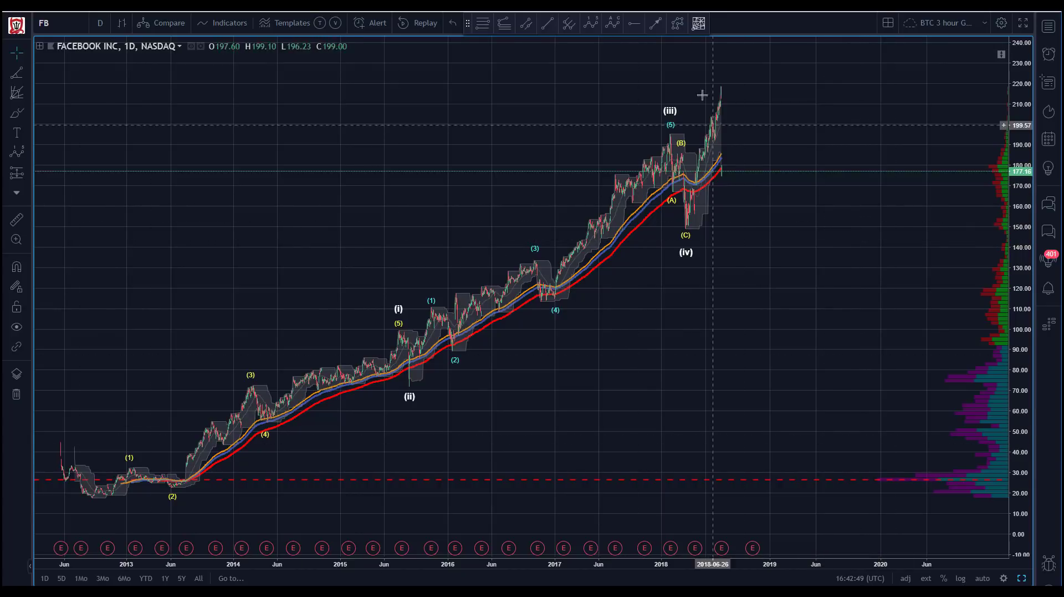
{"action": "left_click_drag", "start_coordinate": [527, 564], "coordinate": [501, 574]}
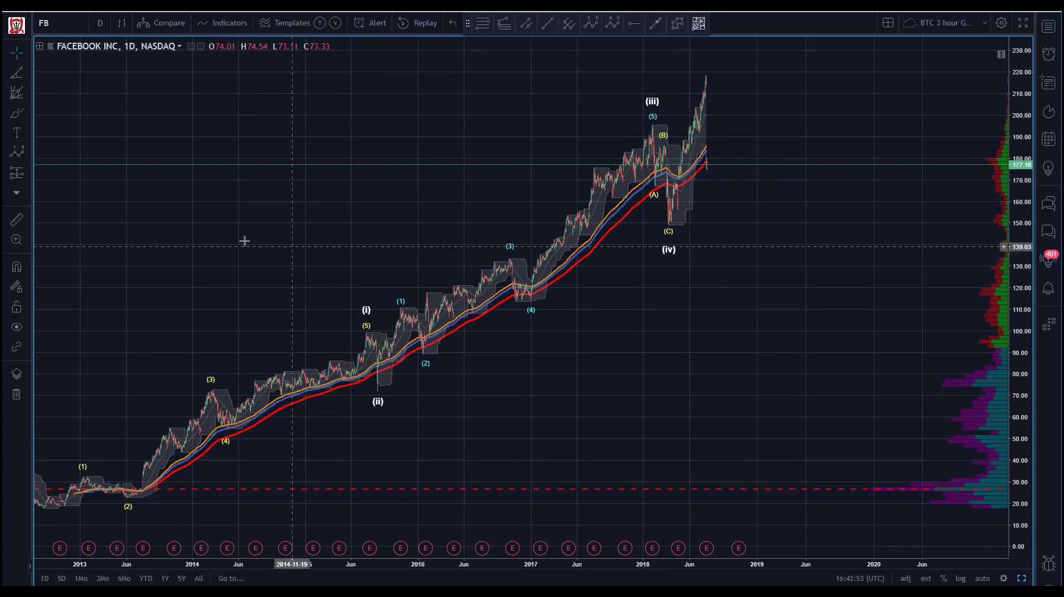
{"action": "left_click_drag", "start_coordinate": [259, 238], "coordinate": [387, 227]}
{"action": "left_click_drag", "start_coordinate": [383, 356], "coordinate": [380, 355]}
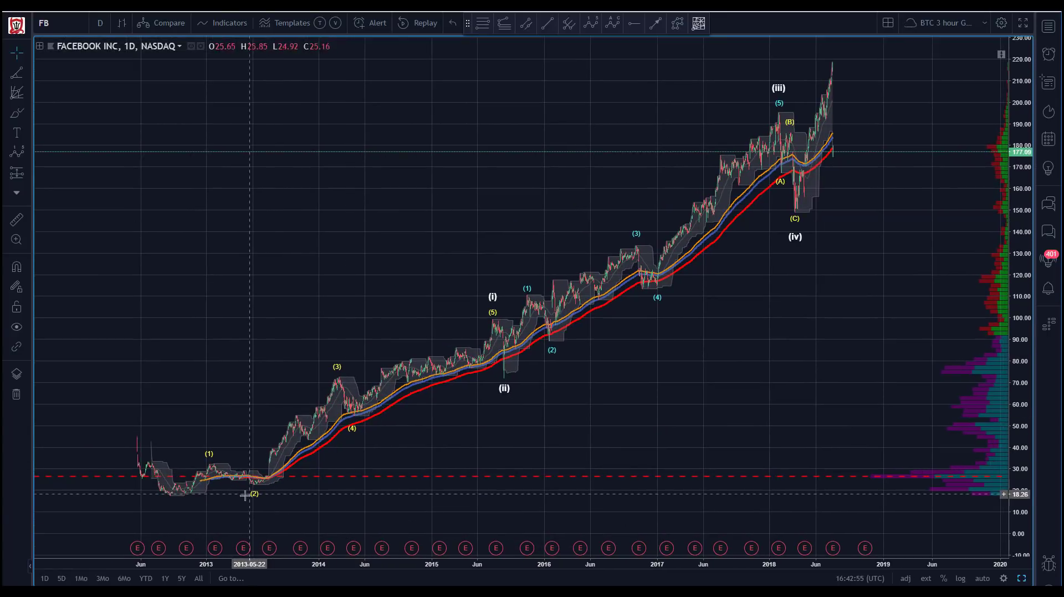
{"action": "mouse_move", "coordinate": [494, 296]}
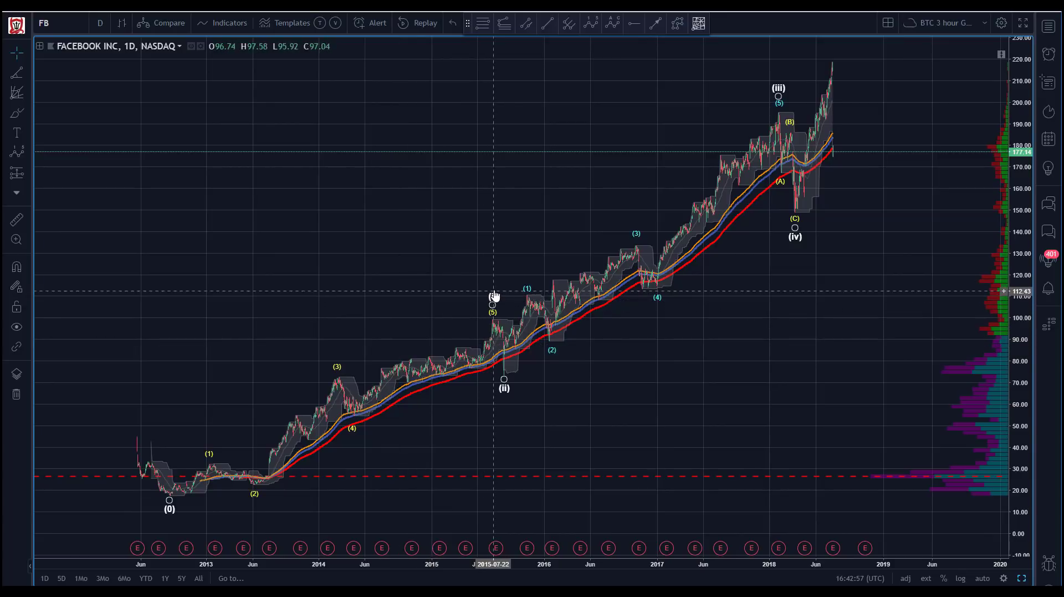
{"action": "mouse_move", "coordinate": [794, 127]}
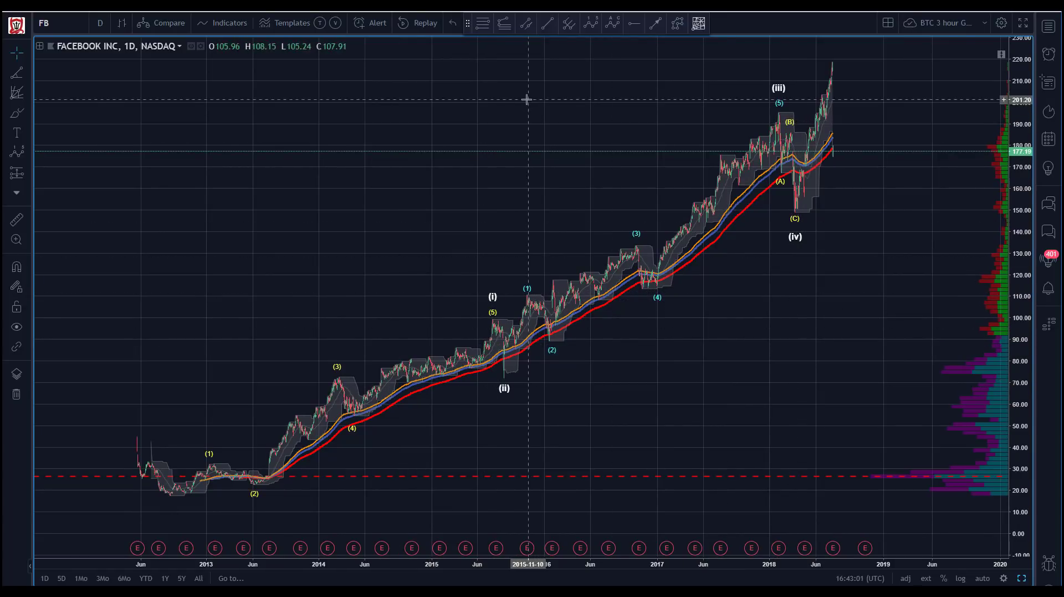
{"action": "left_click_drag", "start_coordinate": [525, 101], "coordinate": [422, 115]}
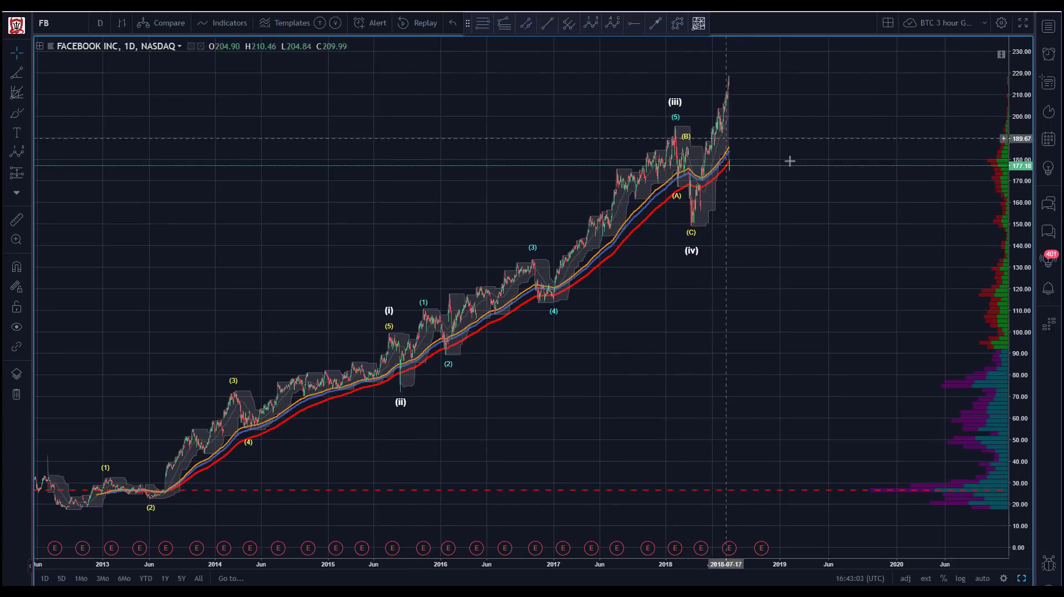
{"action": "scroll", "coordinate": [1024, 105], "scroll_direction": "down", "scroll_amount": 1}
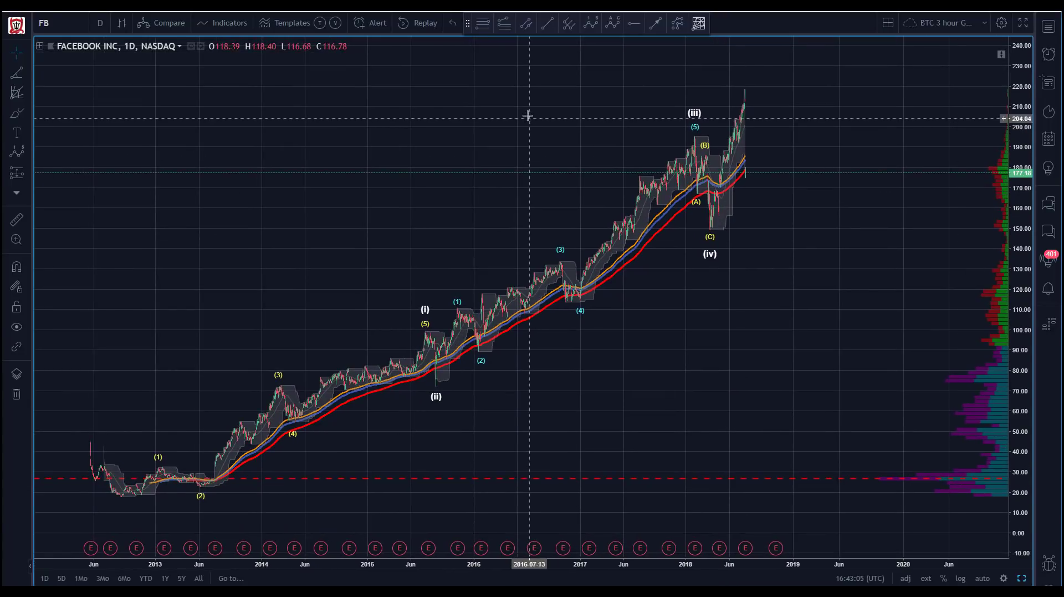
{"action": "left_click", "coordinate": [1003, 578]}
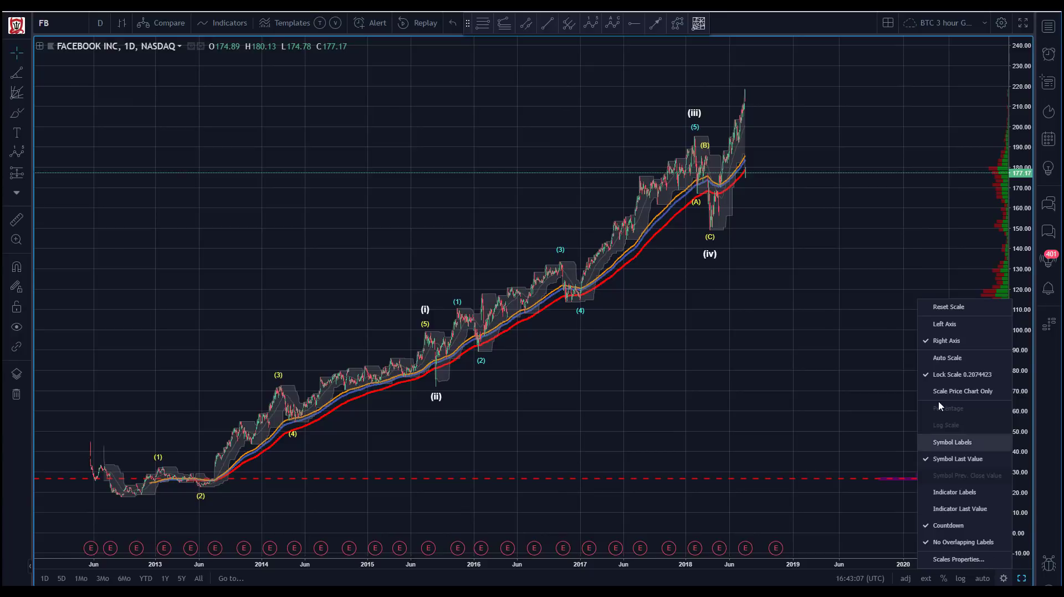
{"action": "left_click", "coordinate": [850, 432]}
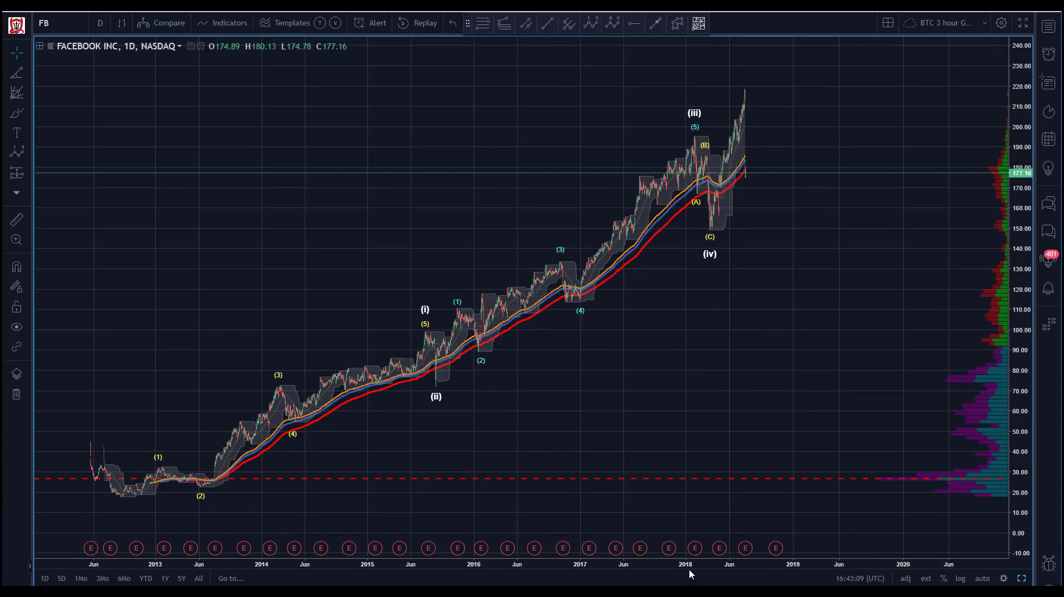
Draw a Fibonacci retracement from the white wave (ii) low at about 72 to the wave (iii) high level at about 196.
{"action": "left_click_drag", "start_coordinate": [690, 568], "coordinate": [659, 568]}
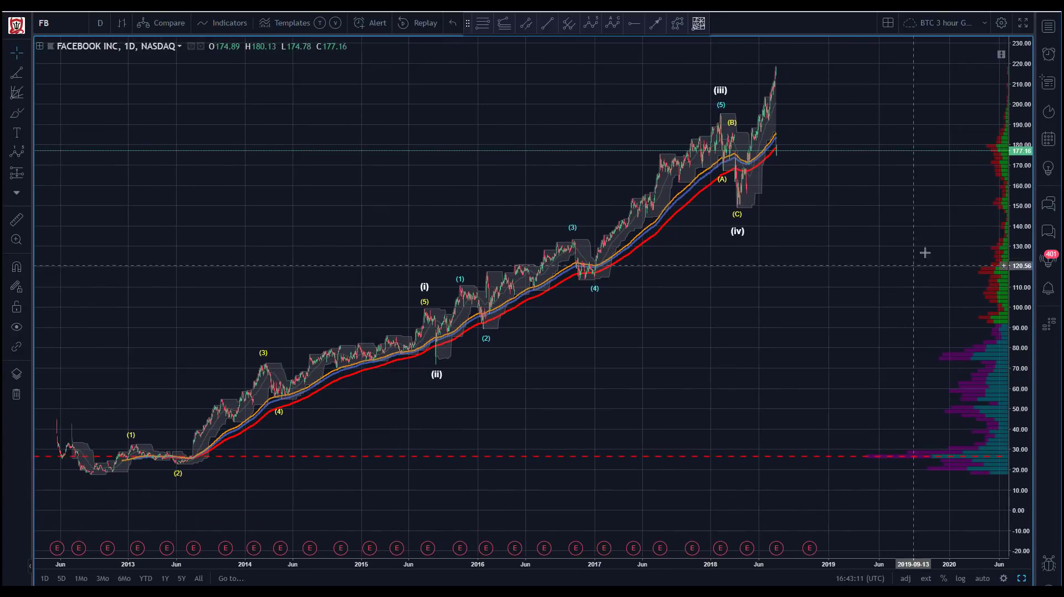
{"action": "left_click_drag", "start_coordinate": [1024, 195], "coordinate": [1024, 216]}
{"action": "left_click_drag", "start_coordinate": [418, 133], "coordinate": [410, 193]}
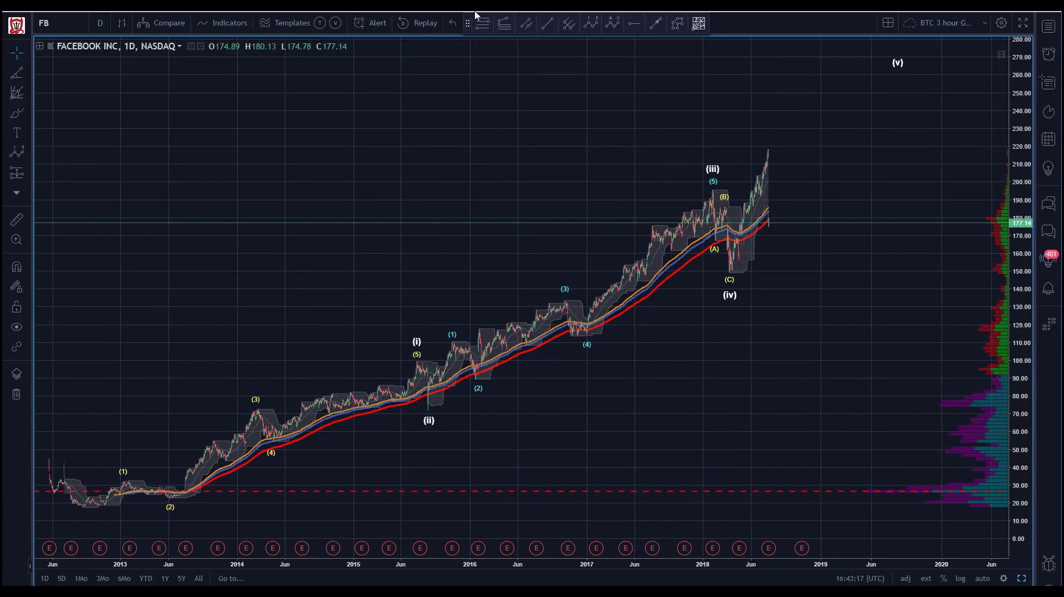
{"action": "left_click", "coordinate": [426, 410]}
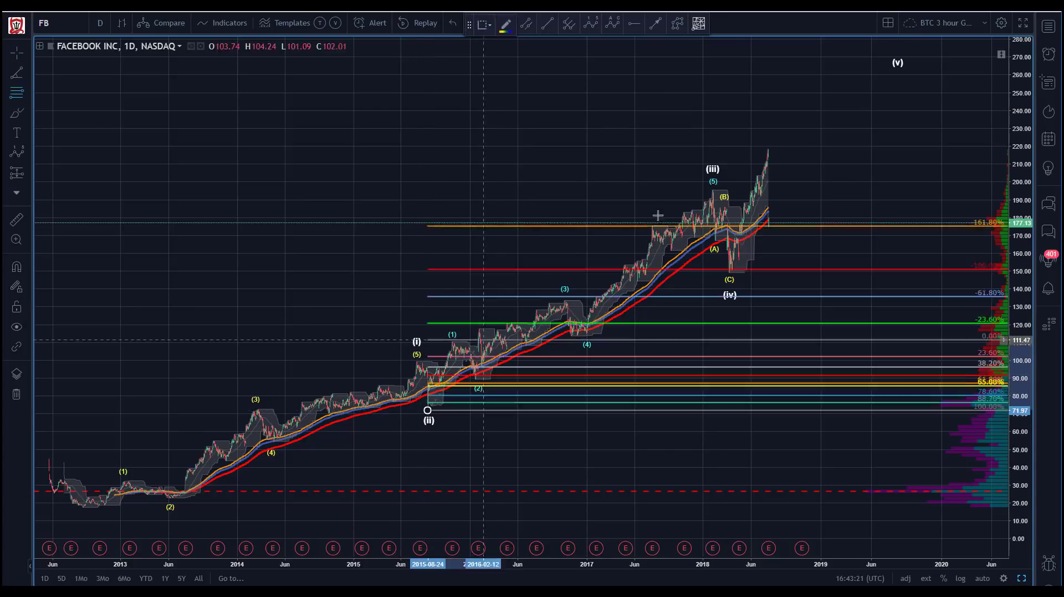
{"action": "left_click", "coordinate": [674, 189]}
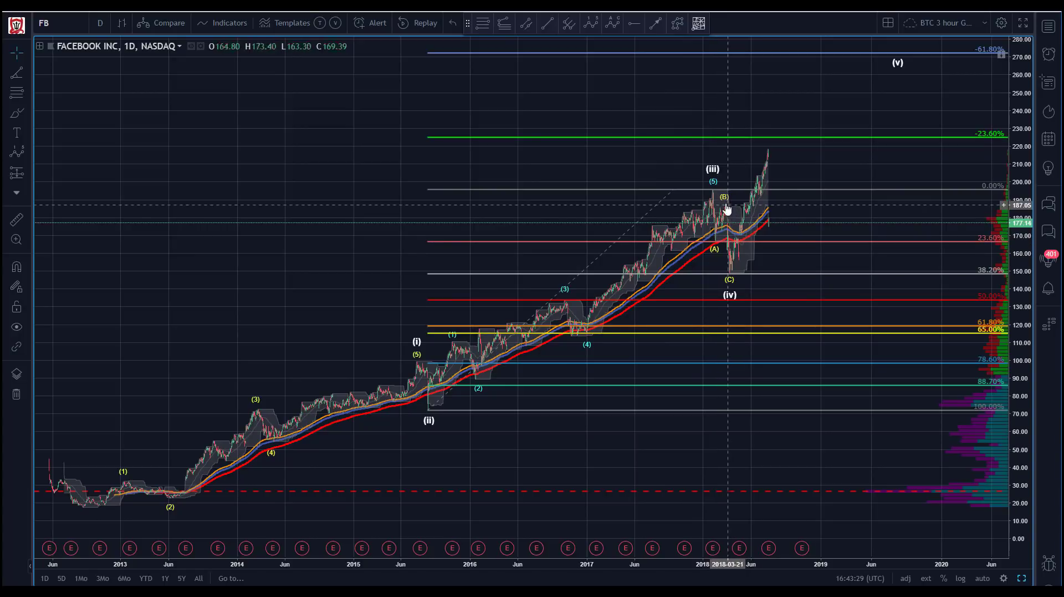
Nudge the white count's wave (iv) point to about 143.8 just below the March 2018 low.
{"action": "left_click", "coordinate": [729, 284]}
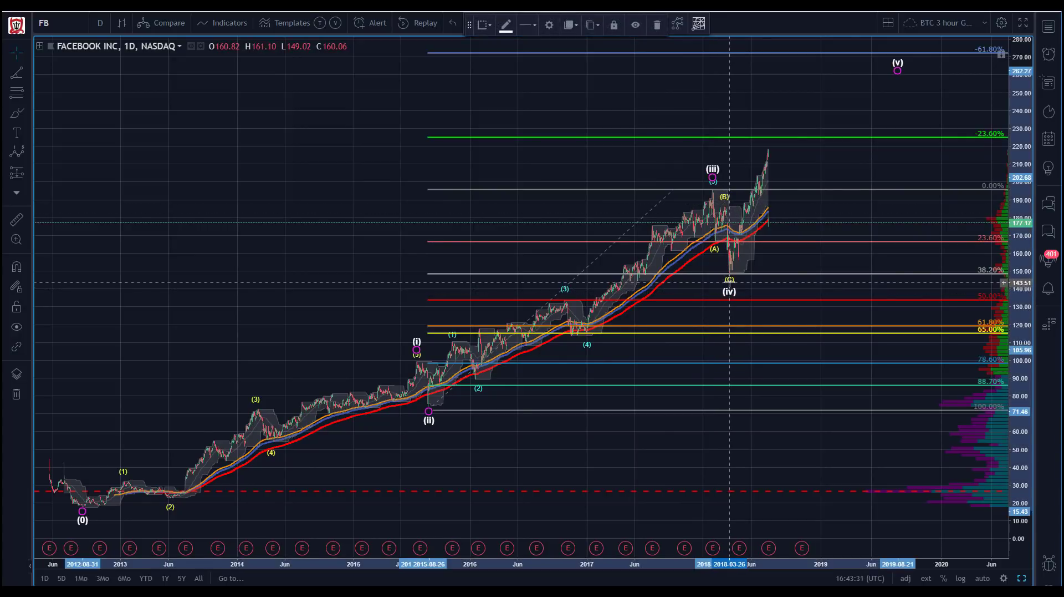
{"action": "left_click", "coordinate": [680, 288]}
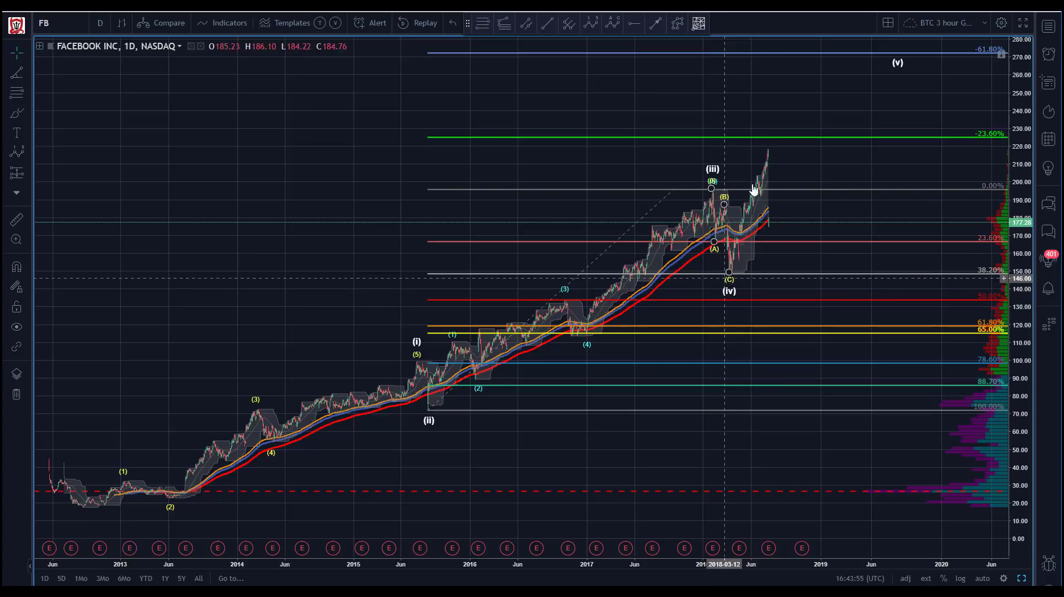
Move the white count's wave (v) point onto the July 2018 high at about 220.
{"action": "left_click_drag", "start_coordinate": [898, 64], "coordinate": [771, 132]}
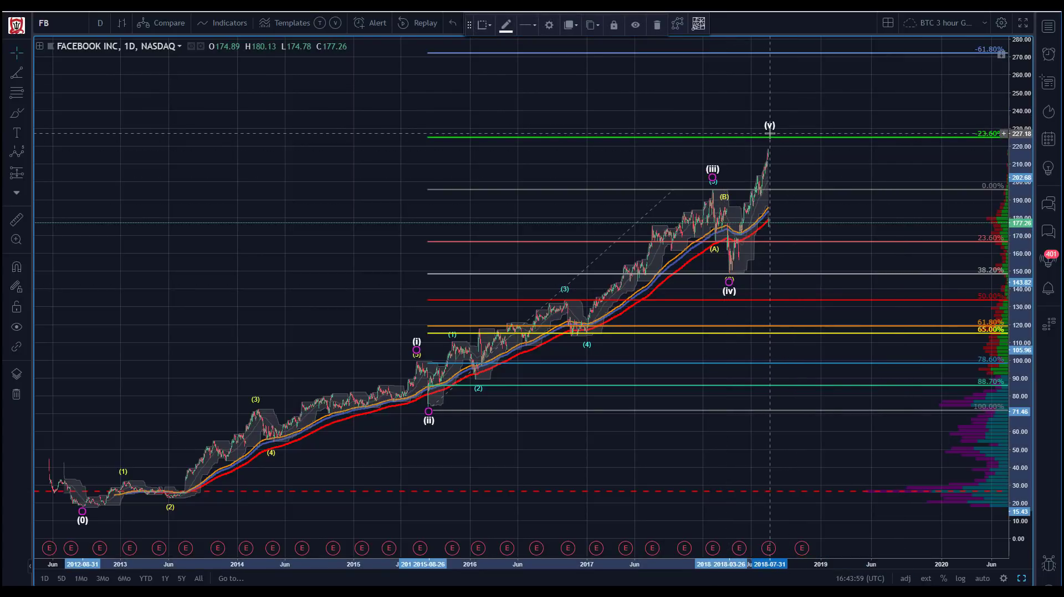
{"action": "left_click", "coordinate": [281, 109]}
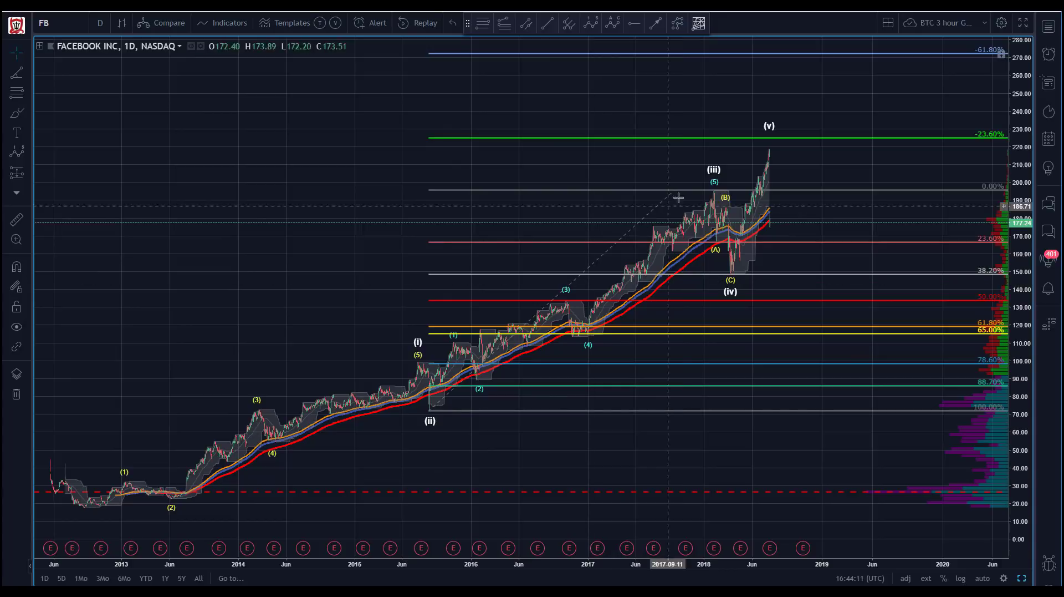
{"action": "left_click", "coordinate": [768, 145]}
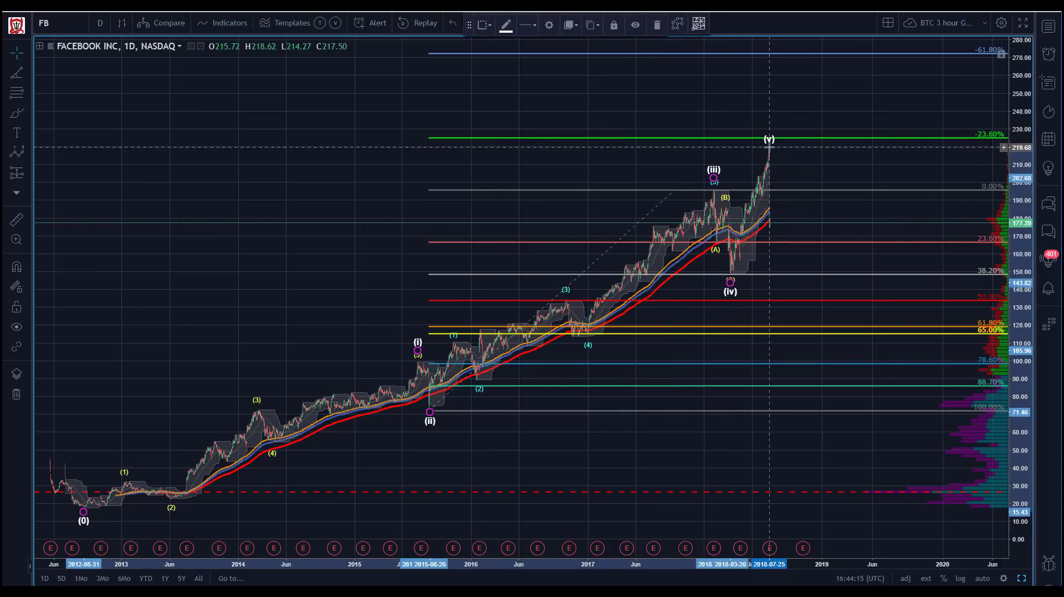
{"action": "left_click", "coordinate": [570, 86]}
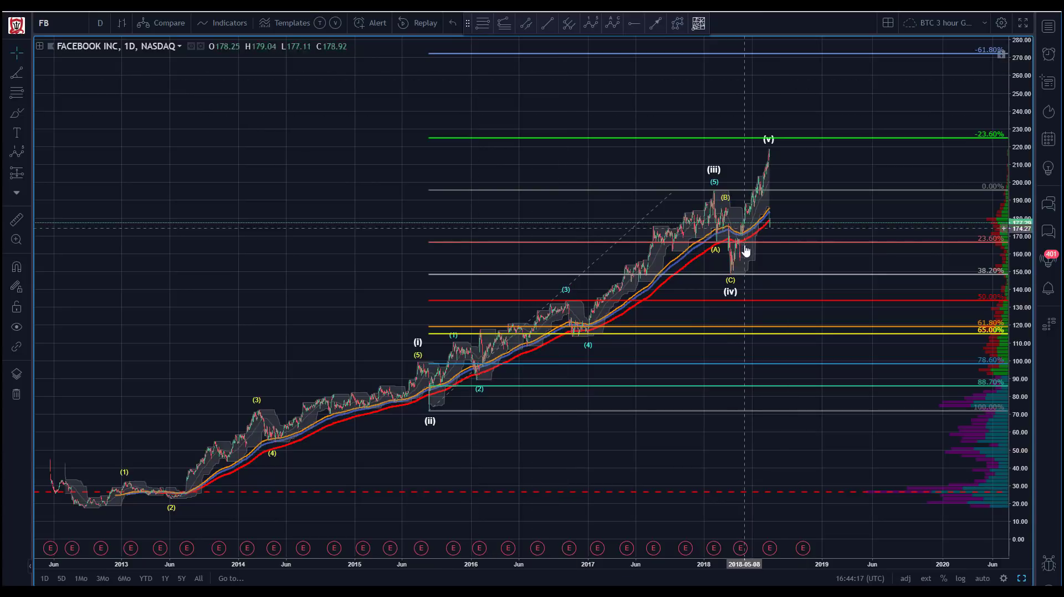
Move the white count's wave (v) point out to June 2019 at about 255 as a higher projected target.
{"action": "left_click", "coordinate": [769, 142]}
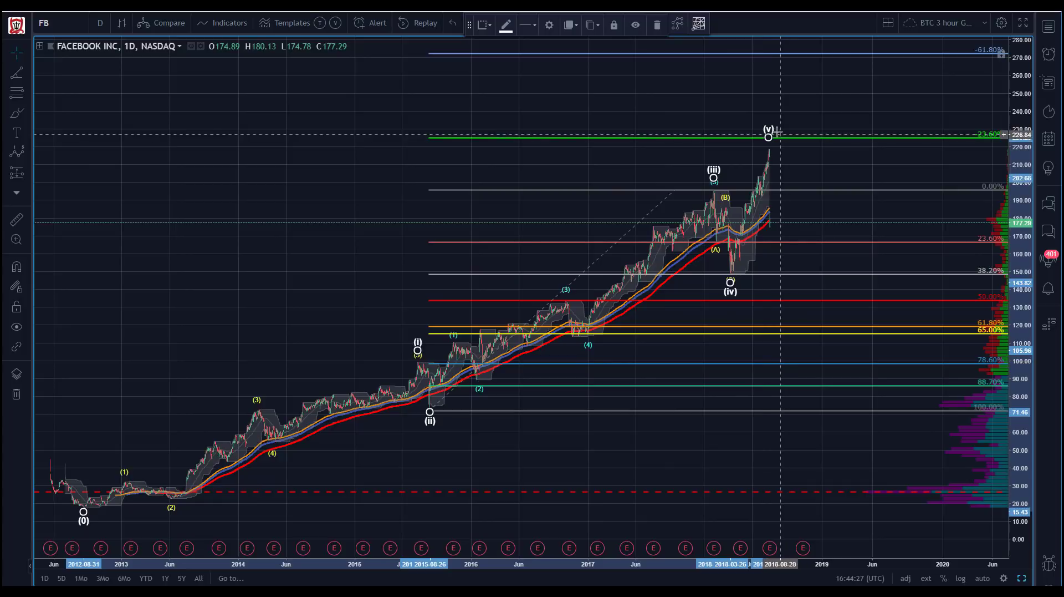
{"action": "left_click_drag", "start_coordinate": [770, 142], "coordinate": [880, 82]}
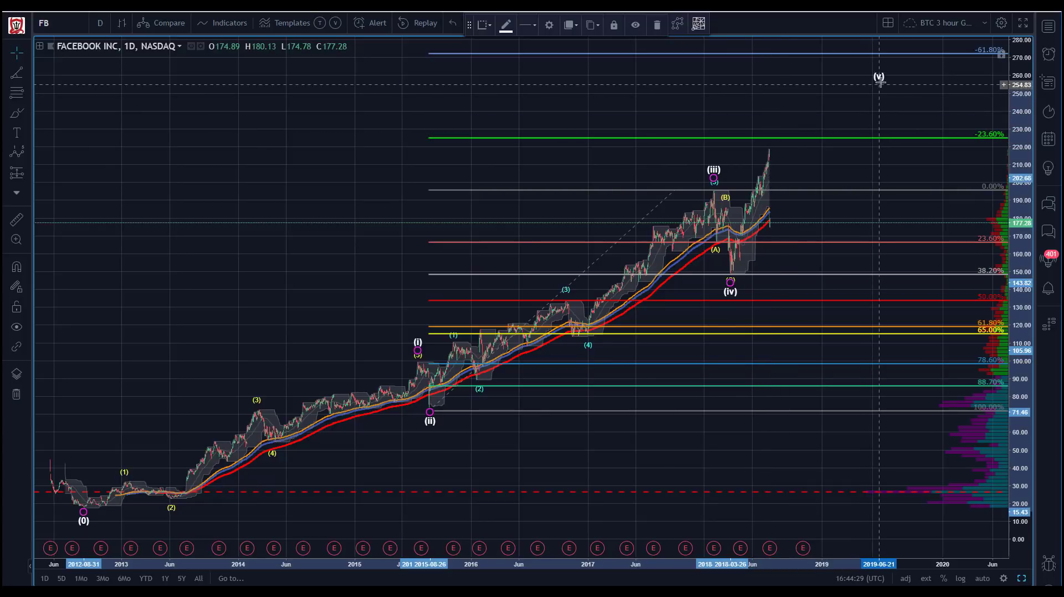
{"action": "left_click", "coordinate": [364, 122]}
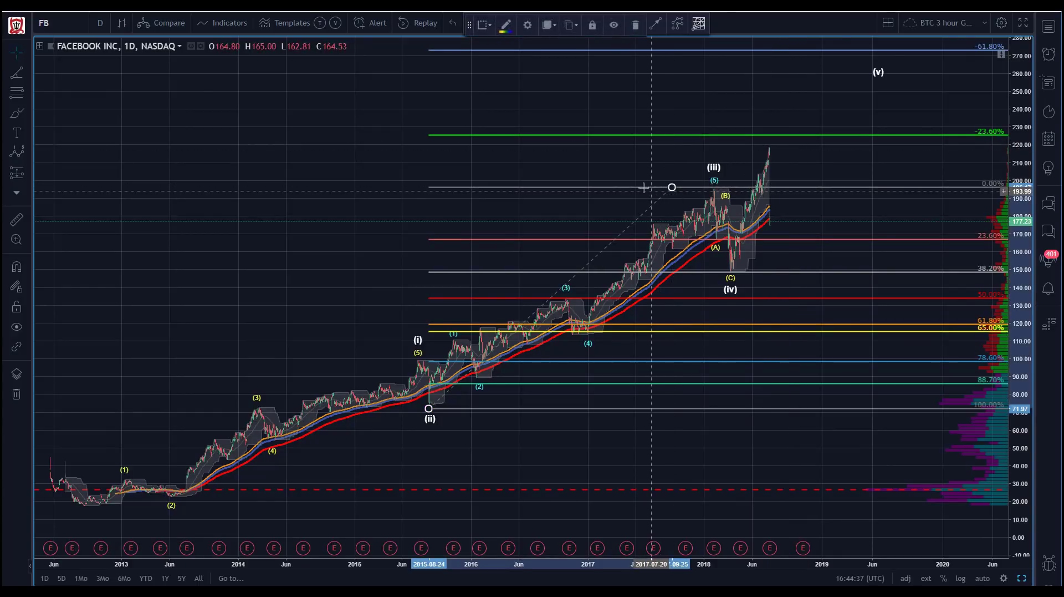
Delete the Fibonacci retracement from the chart.
{"action": "key", "text": "Delete"}
{"action": "mouse_move", "coordinate": [479, 151]}
{"action": "left_mouse_down"}
{"action": "mouse_move", "coordinate": [418, 159]}
{"action": "mouse_move", "coordinate": [470, 145]}
{"action": "left_mouse_up"}
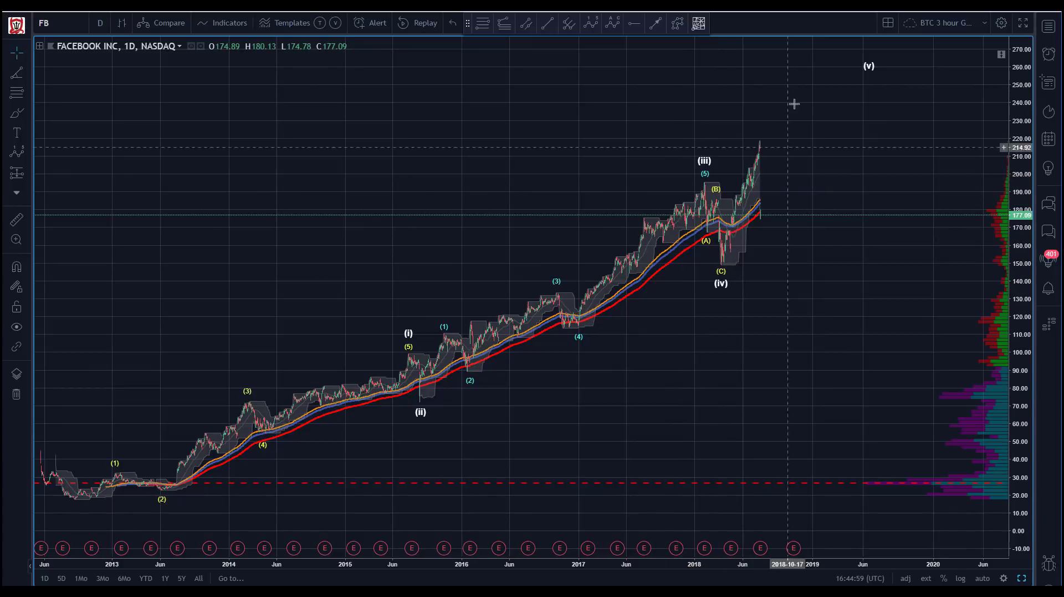
{"action": "left_click", "coordinate": [869, 67]}
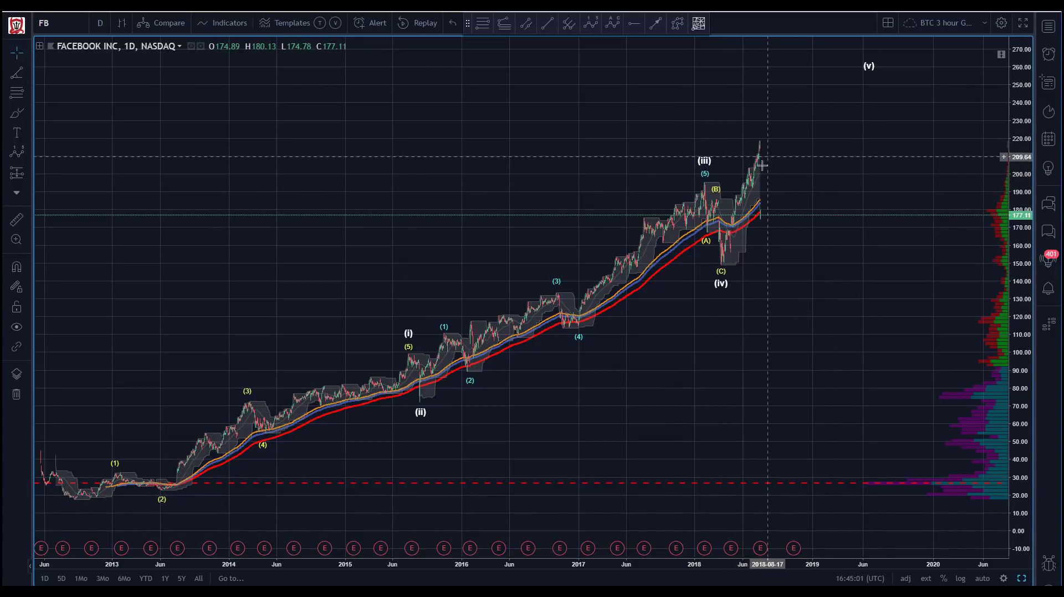
Draw a five-wave Elliott impulse from the March 2018 low at 148.54 through 170.69, 155.57, 205.61 and 190.73 to 220.49 in July.
{"action": "left_click", "coordinate": [102, 189]}
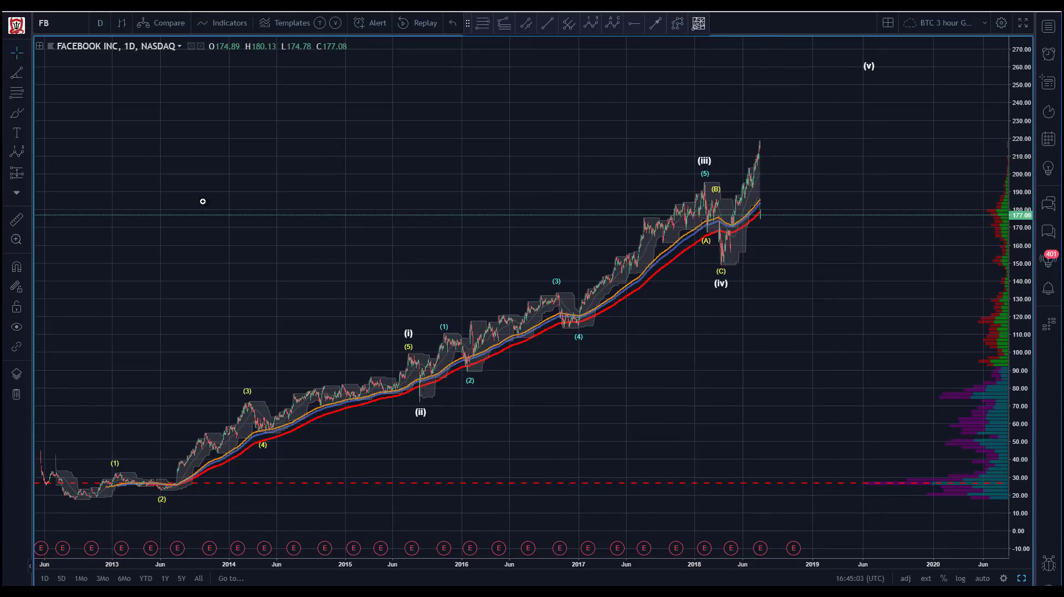
{"action": "left_click_drag", "start_coordinate": [598, 123], "coordinate": [876, 306]}
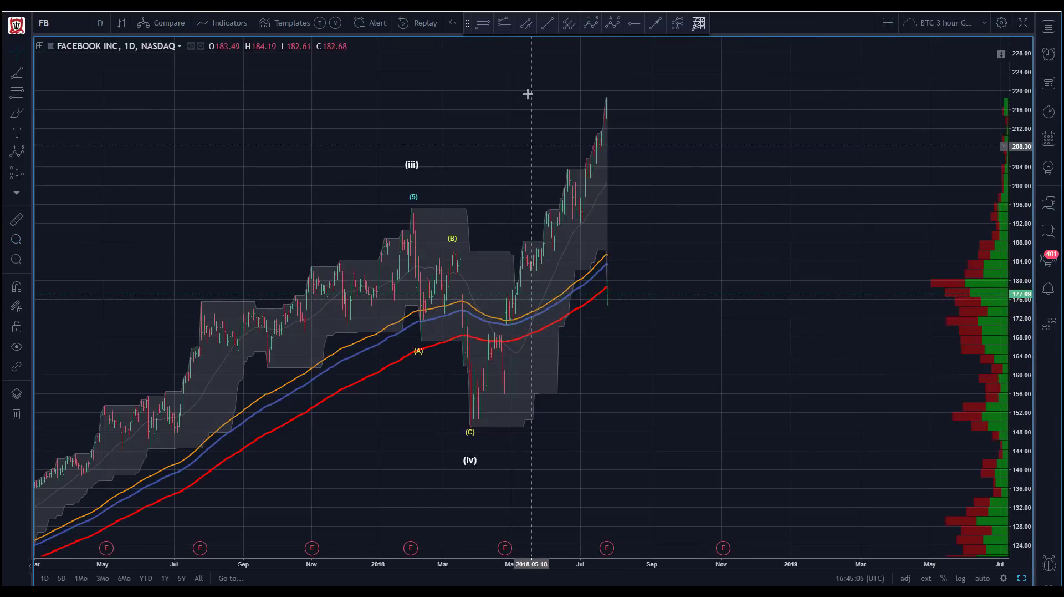
{"action": "left_click", "coordinate": [469, 429]}
{"action": "left_click", "coordinate": [494, 323]}
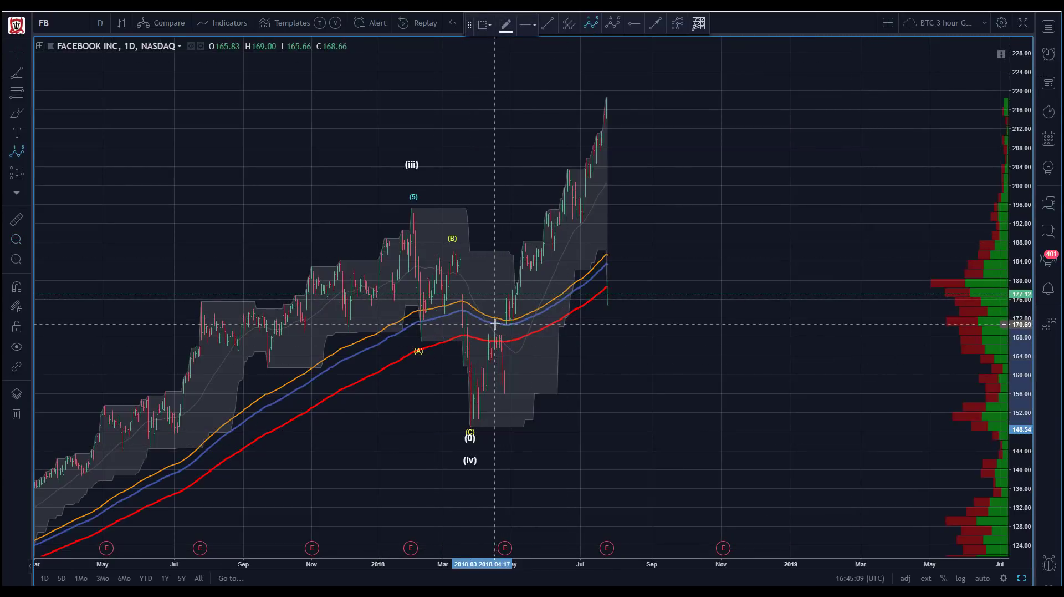
{"action": "left_click", "coordinate": [503, 395]}
{"action": "left_click", "coordinate": [566, 160]}
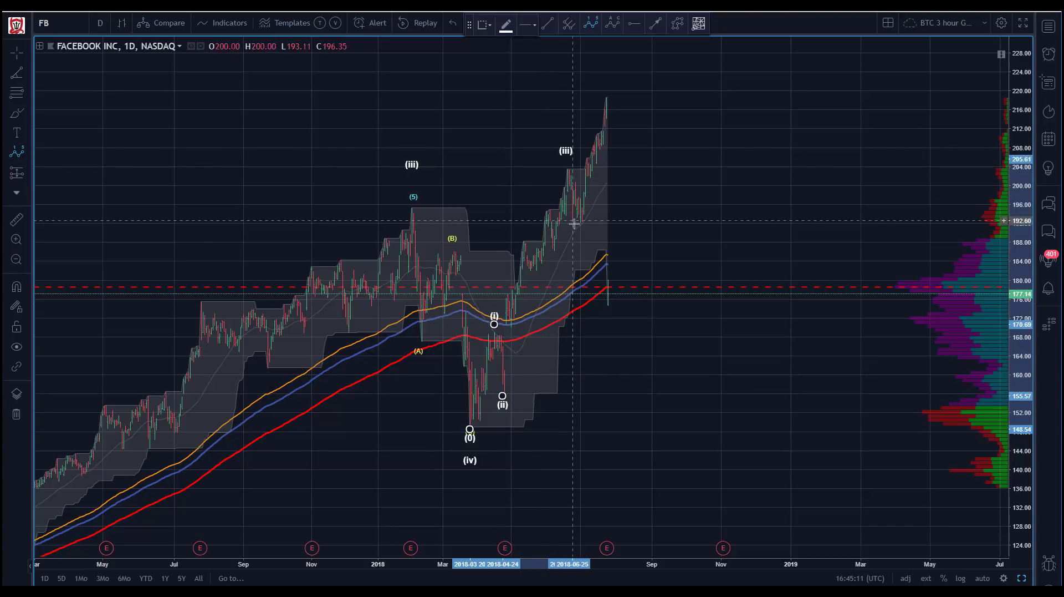
{"action": "left_click", "coordinate": [582, 229]}
{"action": "left_click", "coordinate": [606, 87]}
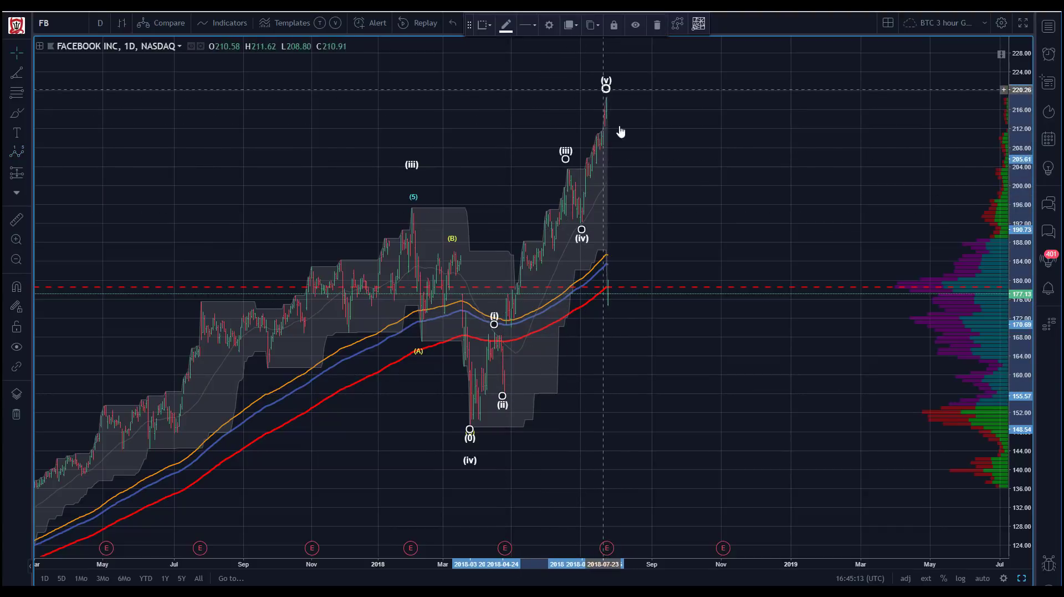
Colour the new 2018 impulse count green and change its degree to the one labelled (1) to (5).
{"action": "left_click", "coordinate": [504, 25]}
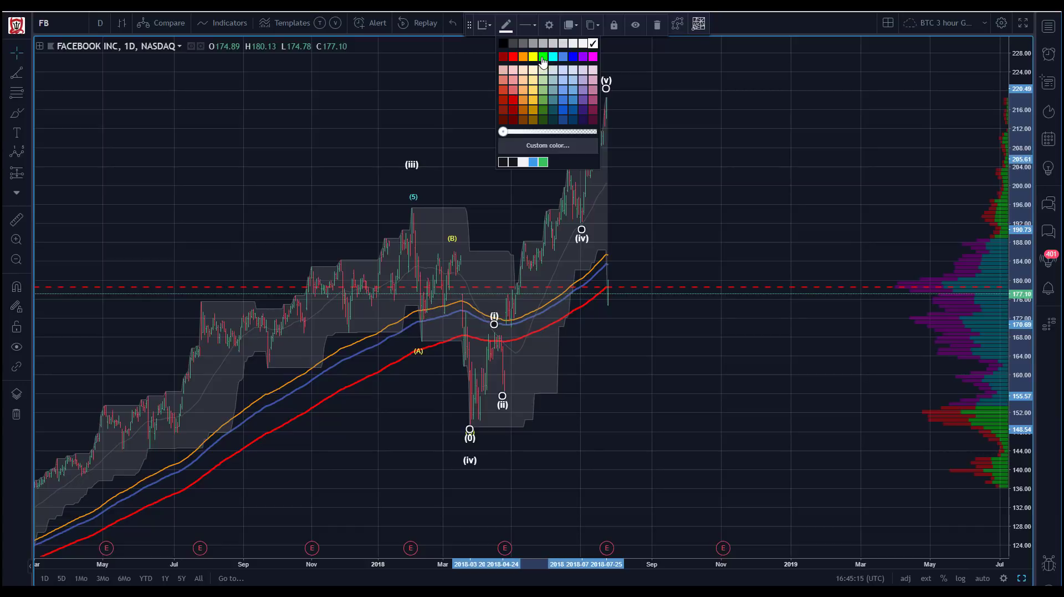
{"action": "left_click", "coordinate": [543, 57]}
{"action": "double_click", "coordinate": [528, 275]}
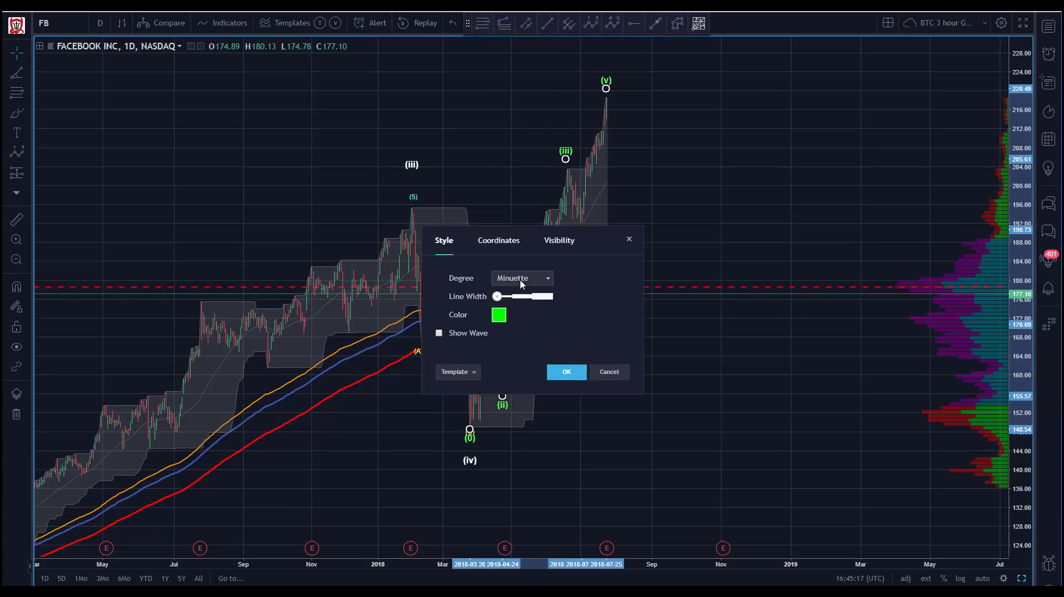
{"action": "left_click", "coordinate": [521, 280]}
{"action": "left_click", "coordinate": [509, 510]}
{"action": "left_click", "coordinate": [566, 372]}
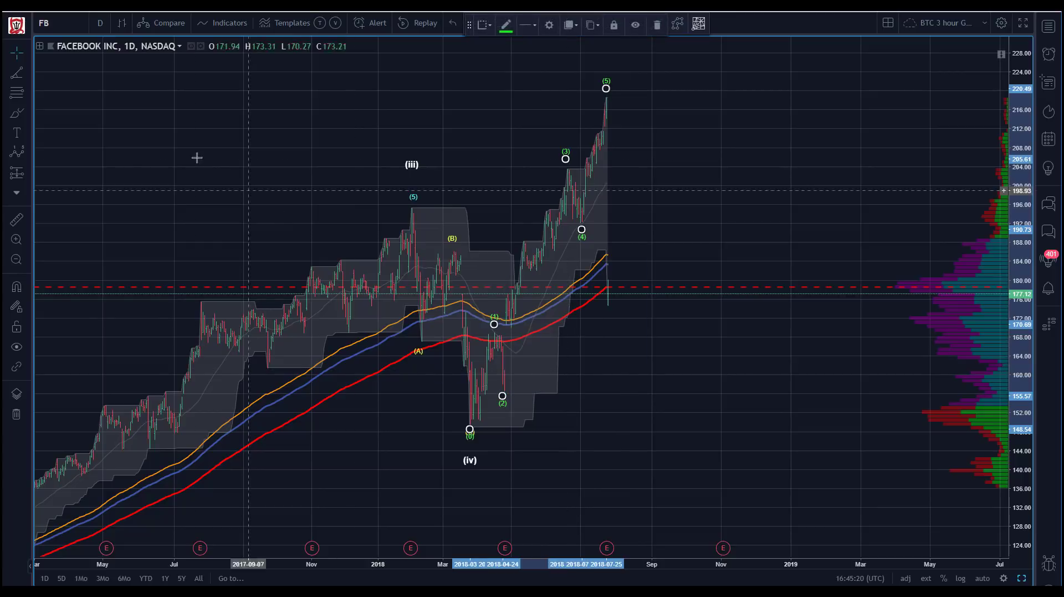
{"action": "left_click", "coordinate": [502, 401]}
{"action": "key", "text": "Escape"}
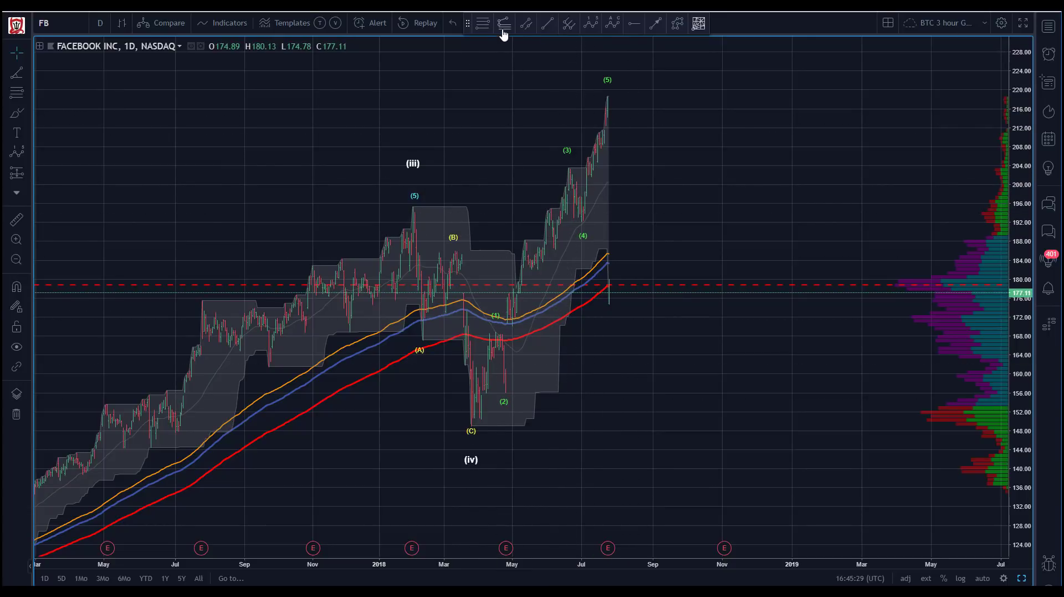
Draw a Fibonacci retracement from the green wave (2) low at about 156.07 up to the wave (3) high at about 203.64.
{"action": "left_click", "coordinate": [505, 400]}
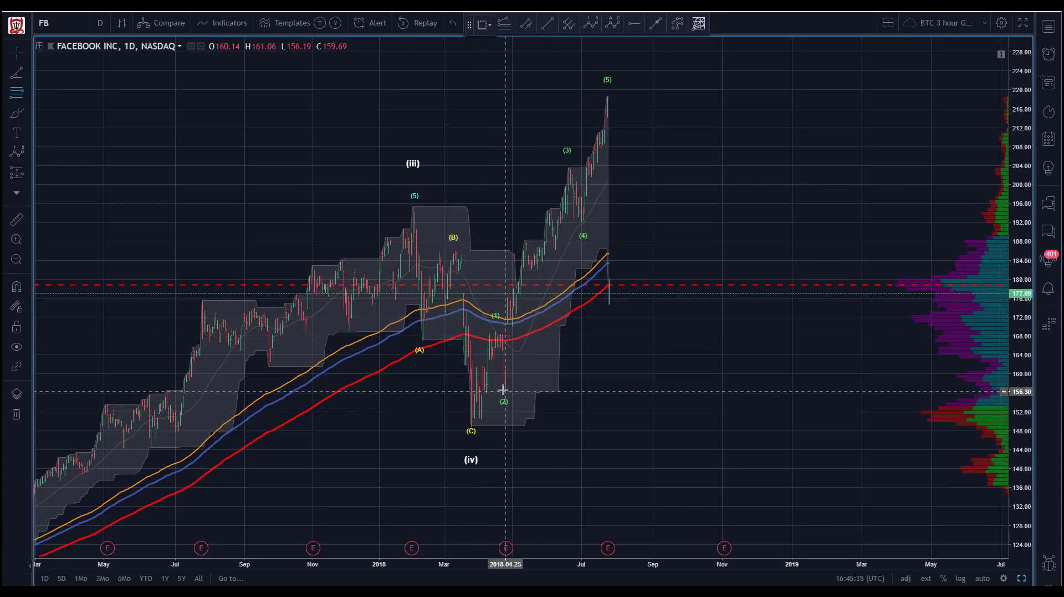
{"action": "mouse_move", "coordinate": [502, 392]}
{"action": "left_mouse_down"}
{"action": "mouse_move", "coordinate": [546, 136]}
{"action": "mouse_move", "coordinate": [553, 167]}
{"action": "left_mouse_up"}
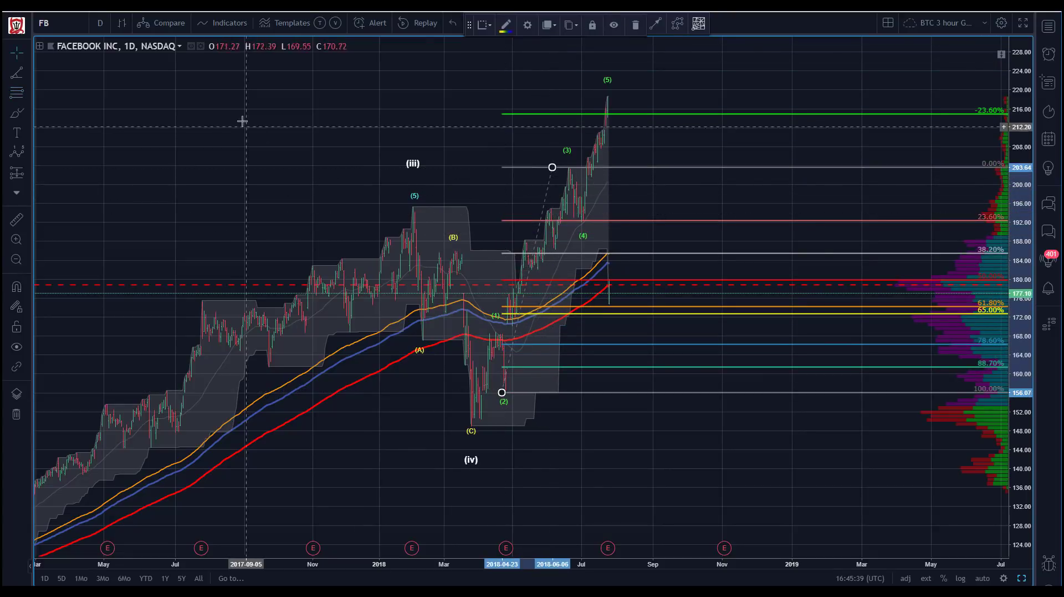
{"action": "left_click", "coordinate": [428, 158]}
Raise the green count's wave (4) point to 191.57 at the early July 2018 low.
{"action": "left_click", "coordinate": [583, 232]}
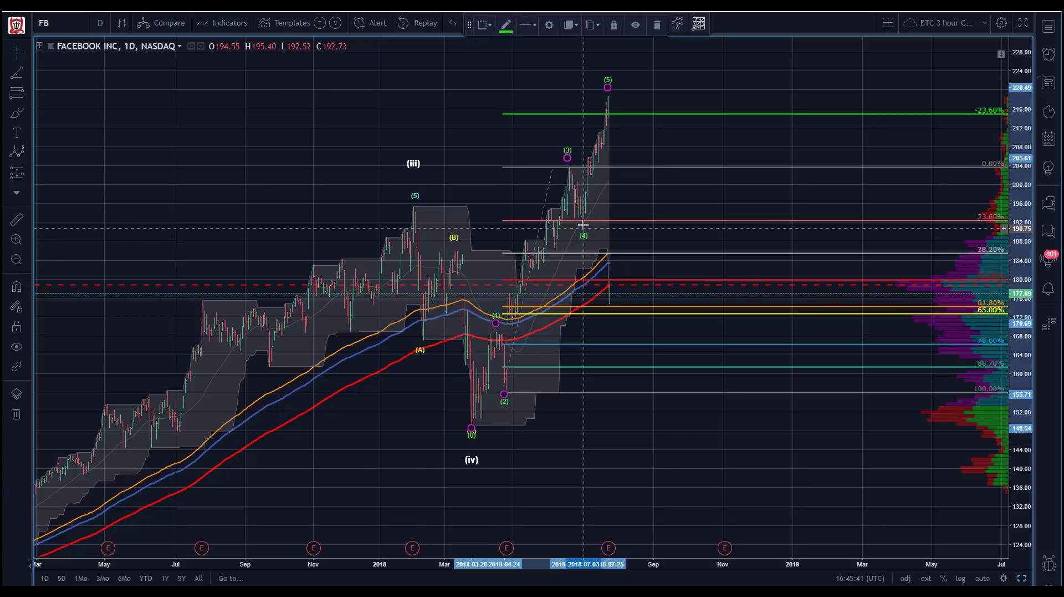
{"action": "left_click", "coordinate": [326, 168]}
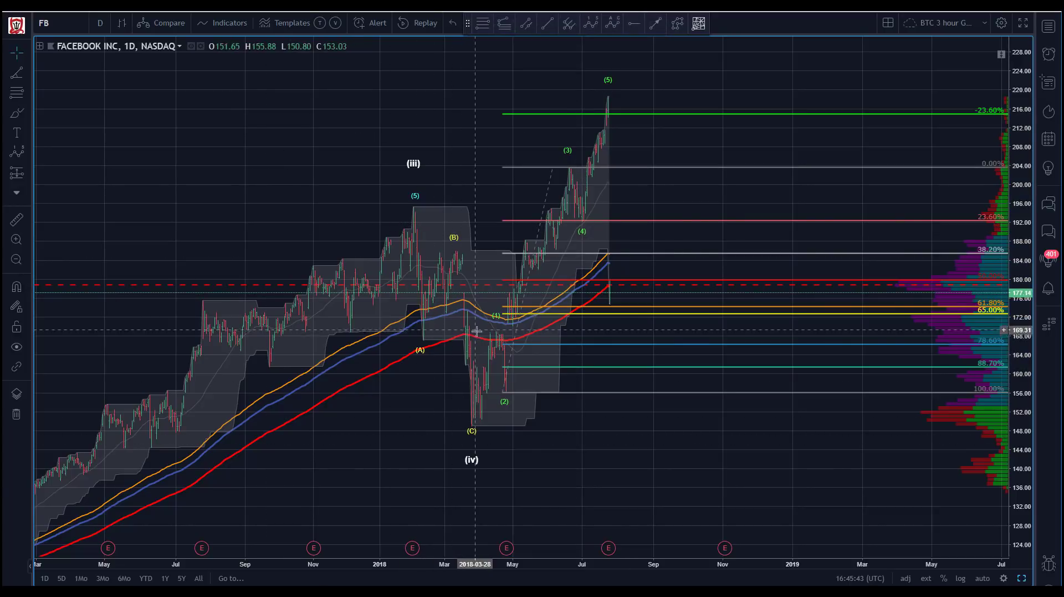
{"action": "left_click", "coordinate": [584, 233]}
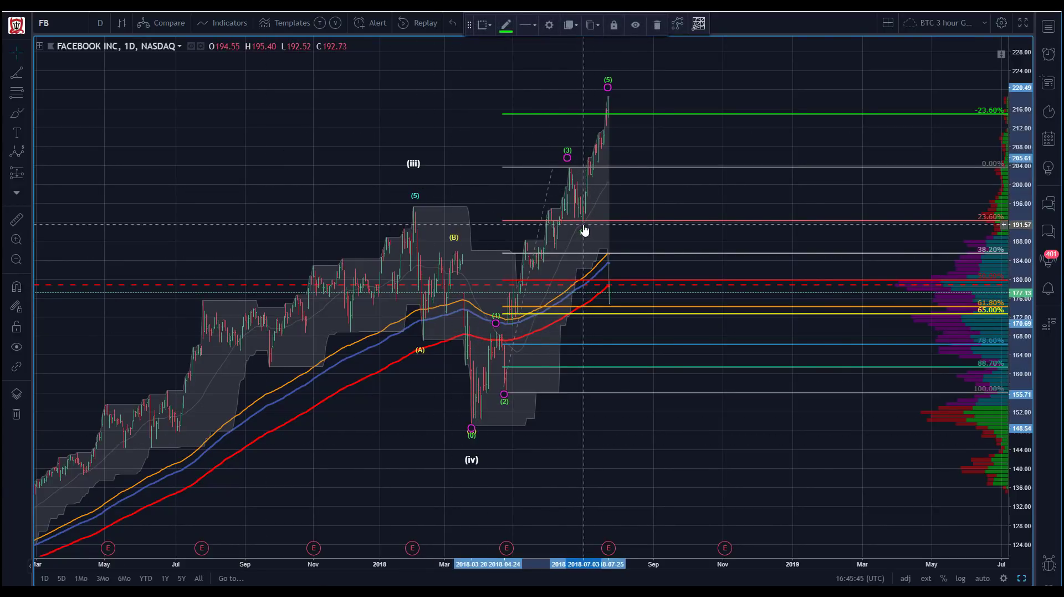
{"action": "left_click", "coordinate": [287, 102]}
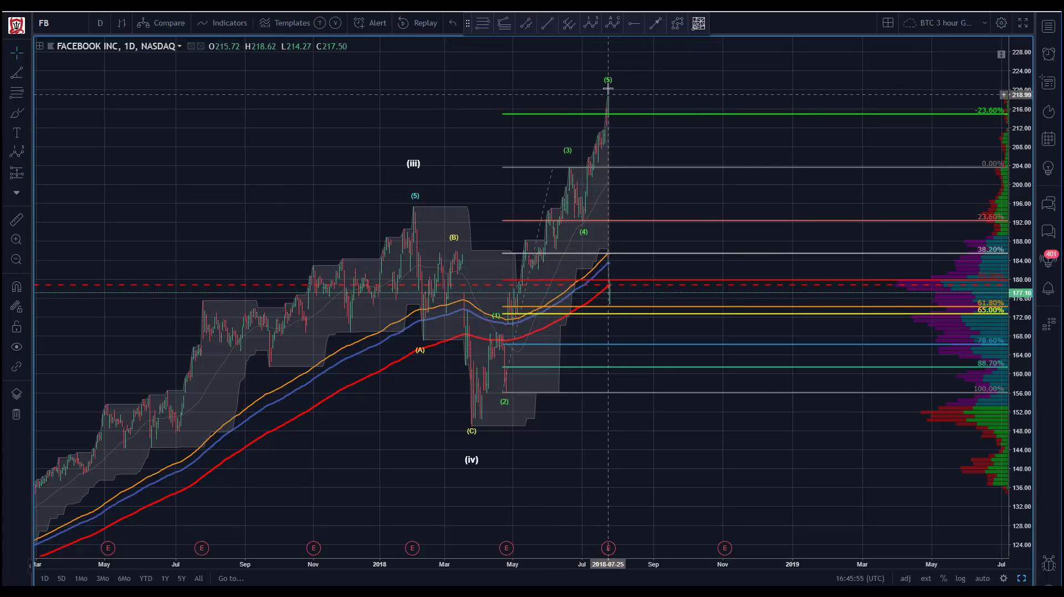
Delete the Fibonacci retracement drawn between green waves (2) and (3).
{"action": "left_click_drag", "start_coordinate": [553, 169], "coordinate": [559, 93]}
{"action": "key", "text": "Delete"}
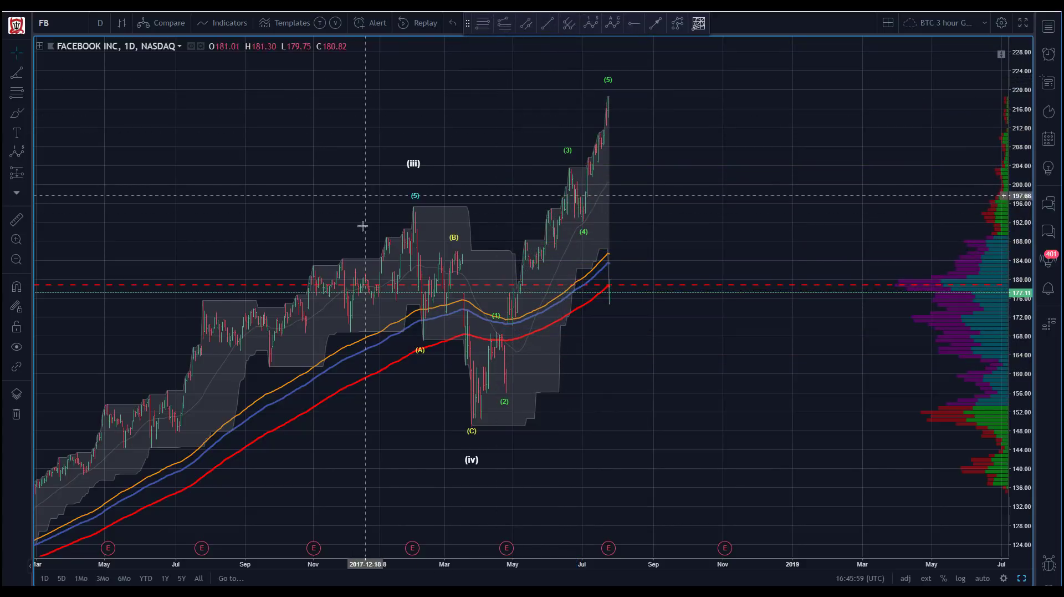
Raise the white count's wave (iv) point closer to the March 2018 low and move wave (v) to late December 2018 at about 249.
{"action": "left_click", "coordinate": [469, 460]}
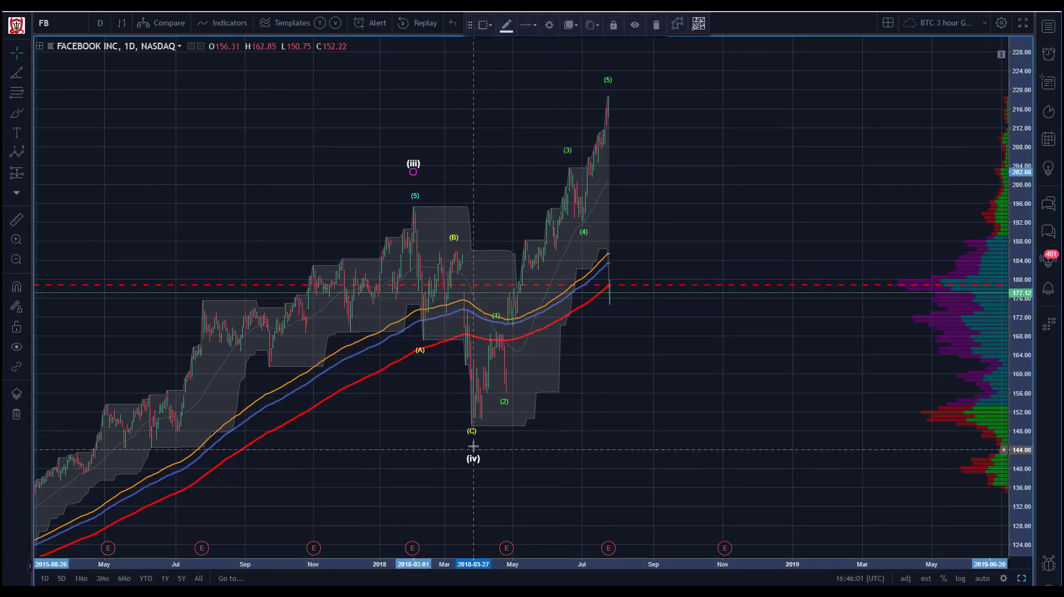
{"action": "left_click", "coordinate": [271, 159]}
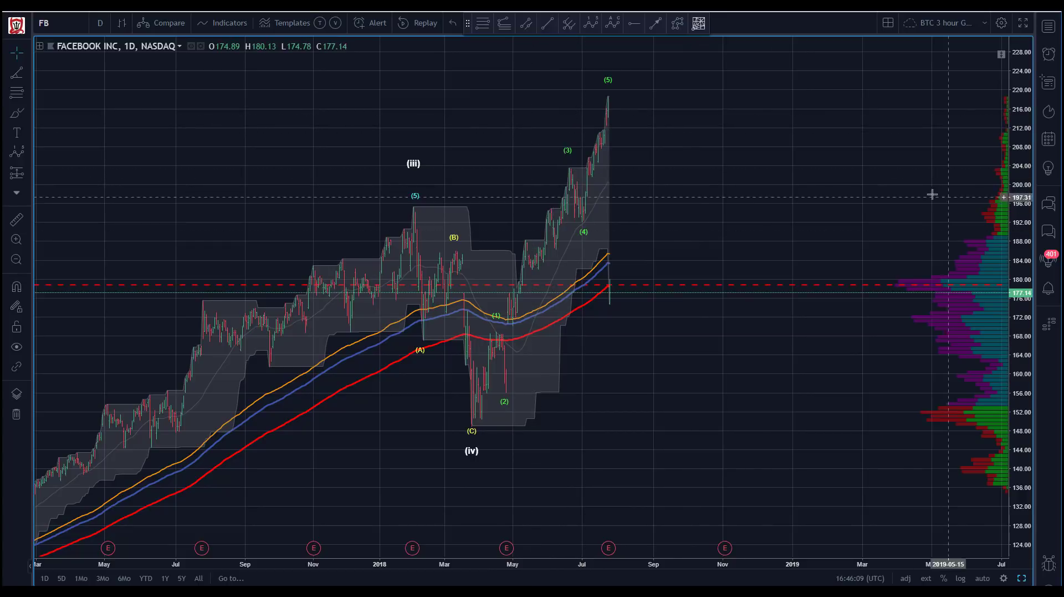
{"action": "left_click_drag", "start_coordinate": [1020, 129], "coordinate": [518, 487]}
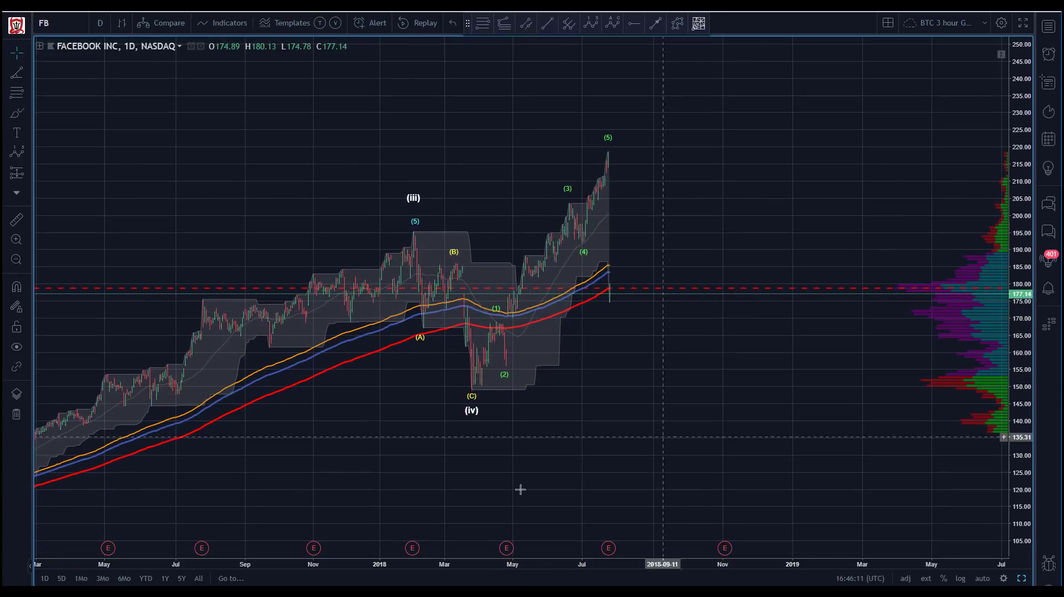
{"action": "left_click_drag", "start_coordinate": [394, 440], "coordinate": [393, 477]}
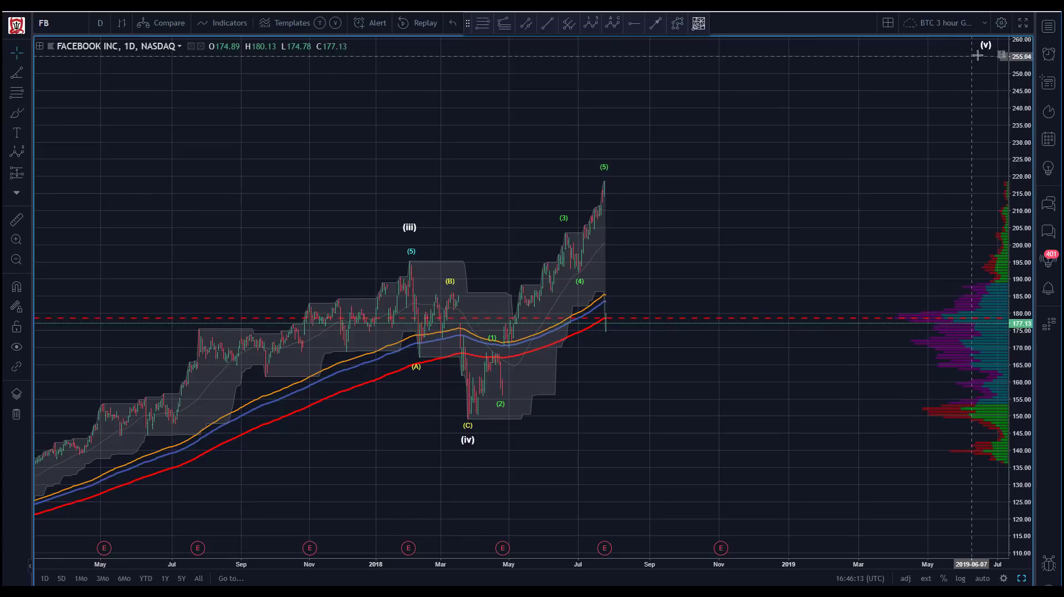
{"action": "mouse_move", "coordinate": [983, 45]}
{"action": "left_mouse_down"}
{"action": "mouse_move", "coordinate": [645, 155]}
{"action": "mouse_move", "coordinate": [603, 146]}
{"action": "mouse_move", "coordinate": [722, 112]}
{"action": "mouse_move", "coordinate": [791, 74]}
{"action": "mouse_move", "coordinate": [782, 74]}
{"action": "left_mouse_up"}
{"action": "left_click", "coordinate": [411, 131]}
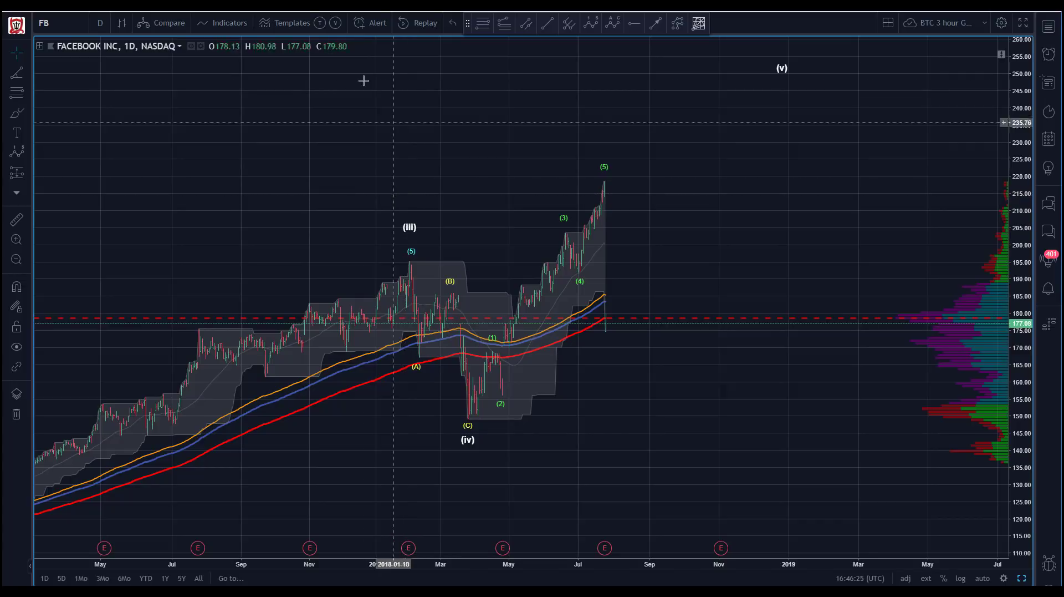
Move the yellow correction's wave (A) point to February 9, 2018 at about 166.
{"action": "left_click", "coordinate": [417, 370]}
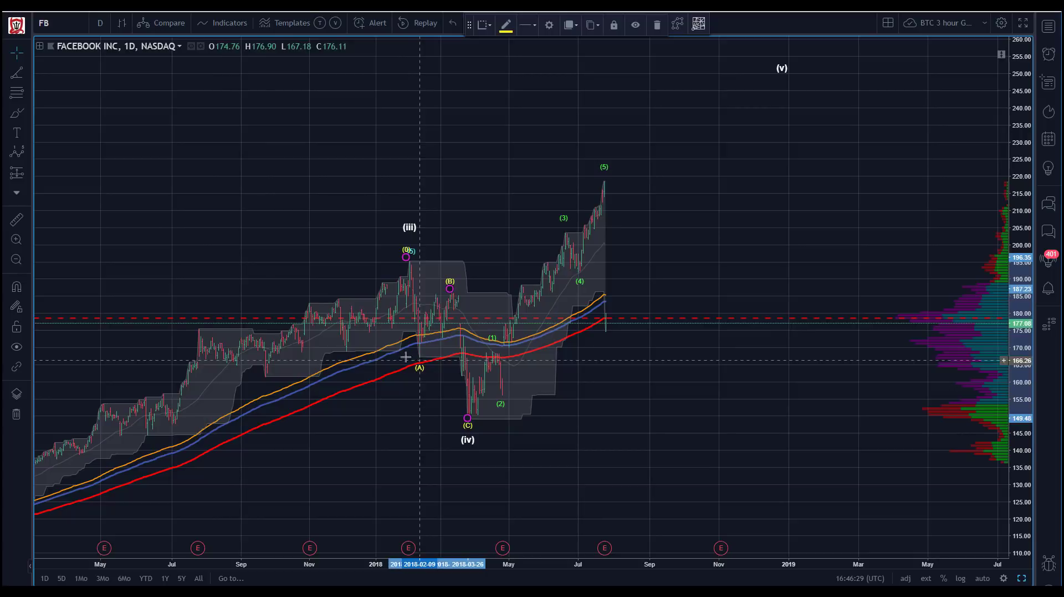
{"action": "left_click", "coordinate": [221, 229]}
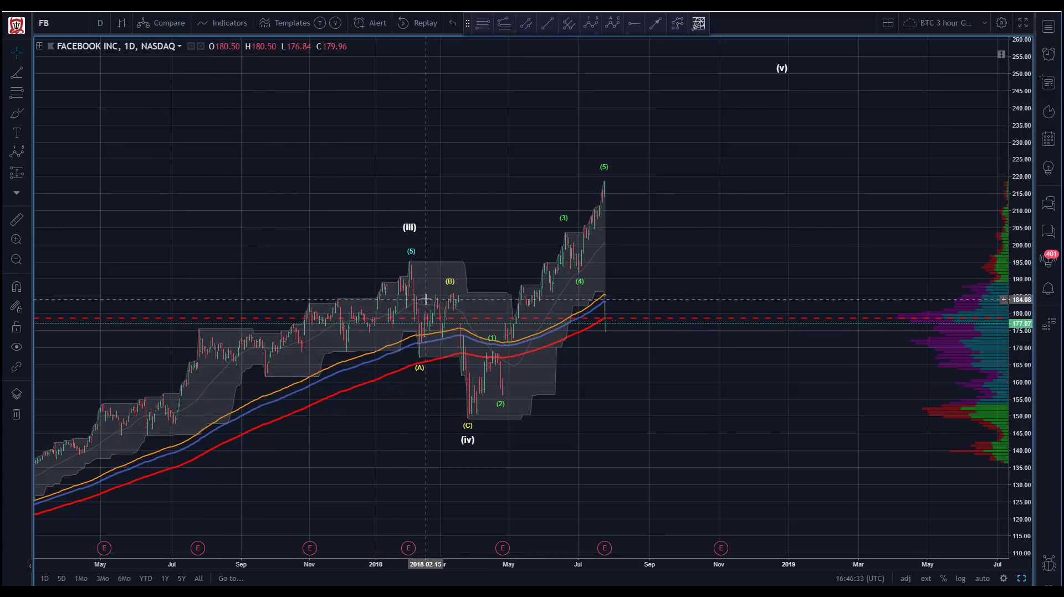
Lower the green count's wave (1) point to 169.83 near the April 2018 high and move wave (2) slightly down.
{"action": "left_click", "coordinate": [491, 342]}
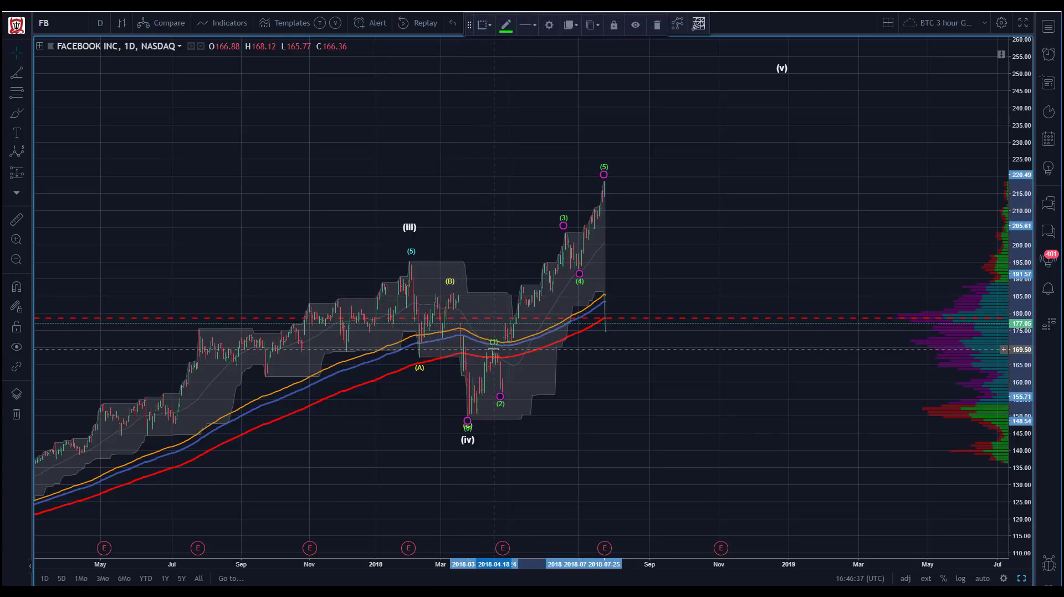
{"action": "left_click", "coordinate": [261, 207]}
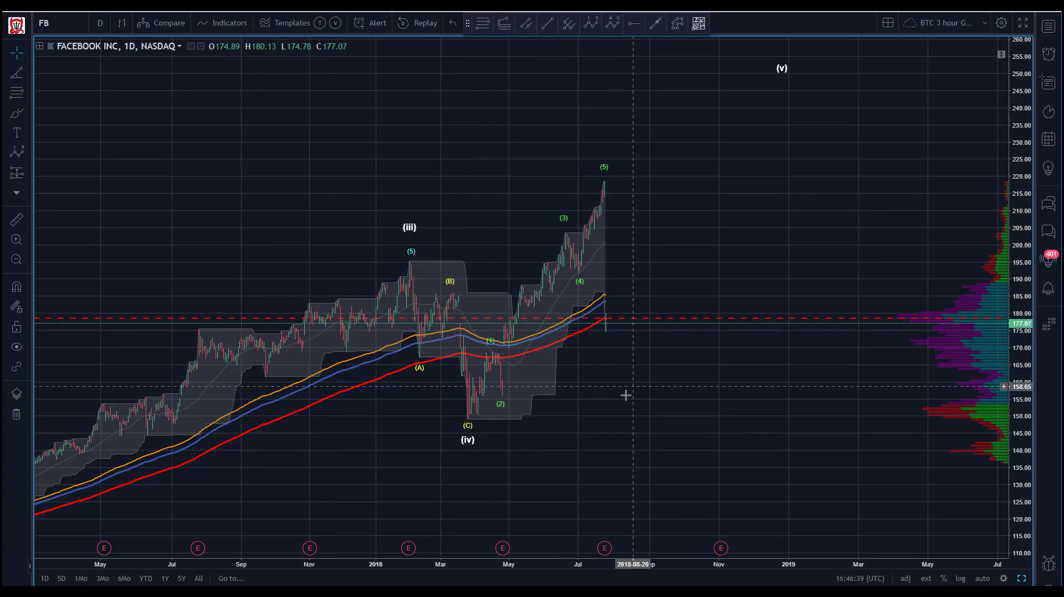
{"action": "left_click", "coordinate": [502, 401]}
{"action": "left_click_drag", "start_coordinate": [502, 400], "coordinate": [503, 398]}
{"action": "left_click", "coordinate": [251, 178]}
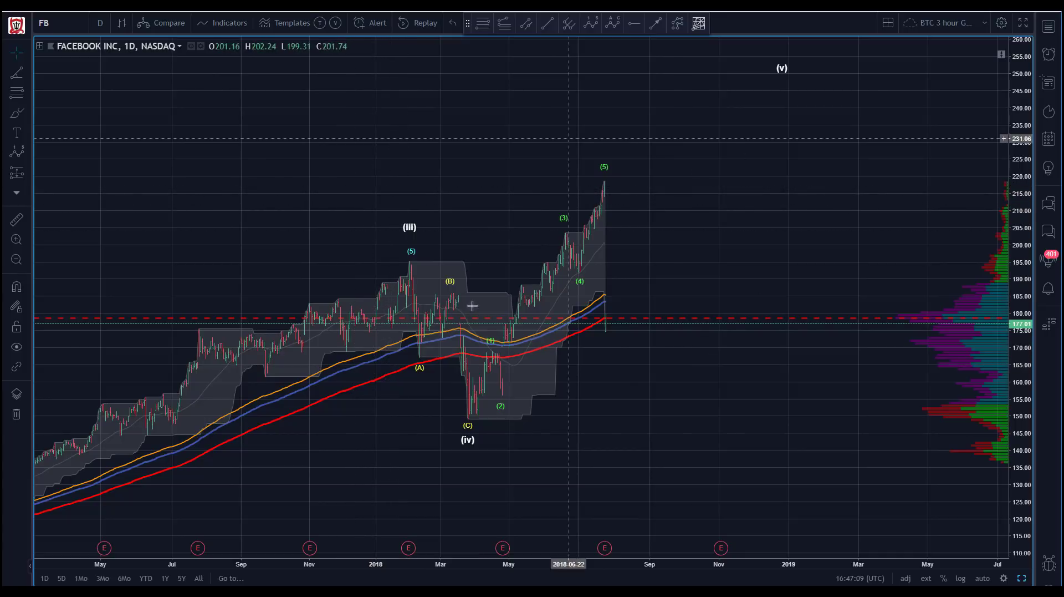
Move the green count's wave (2) point to April 25, 2018 at 155.85.
{"action": "left_click_drag", "start_coordinate": [205, 180], "coordinate": [335, 133]}
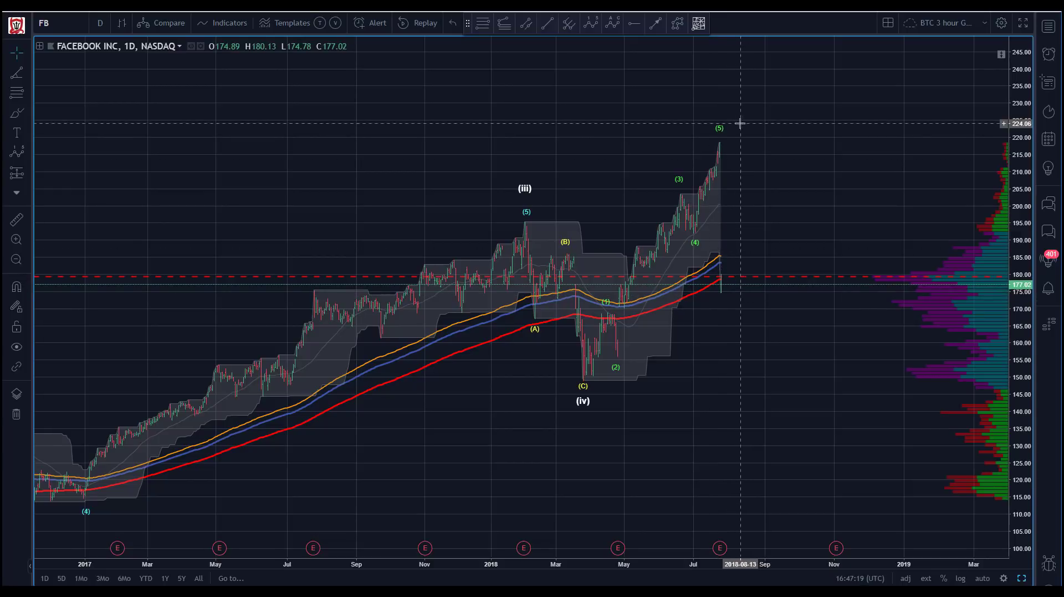
{"action": "left_click_drag", "start_coordinate": [319, 132], "coordinate": [258, 151]}
{"action": "left_click", "coordinate": [541, 369]}
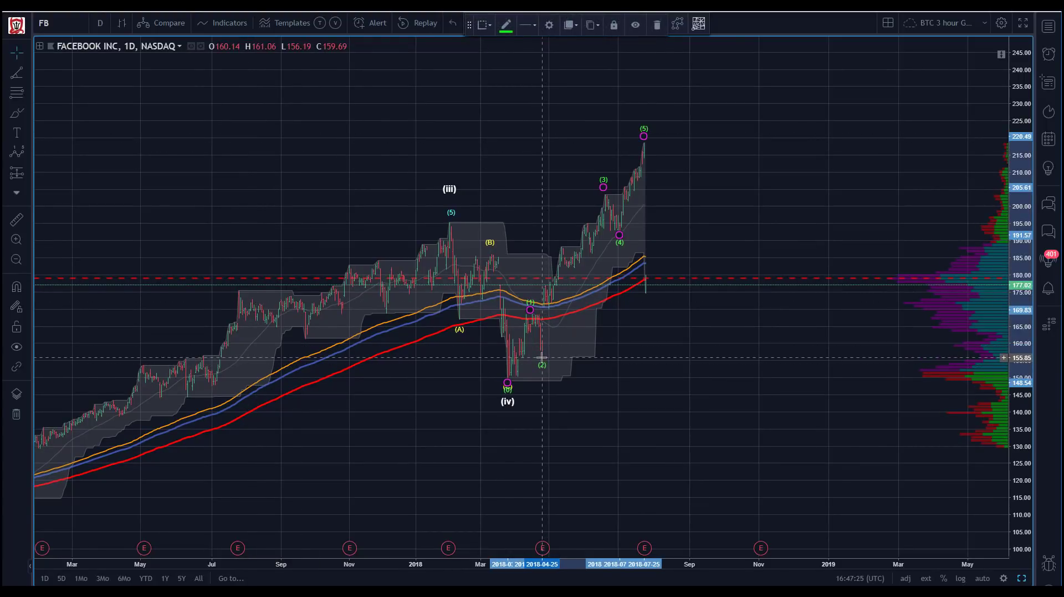
{"action": "left_click", "coordinate": [371, 147]}
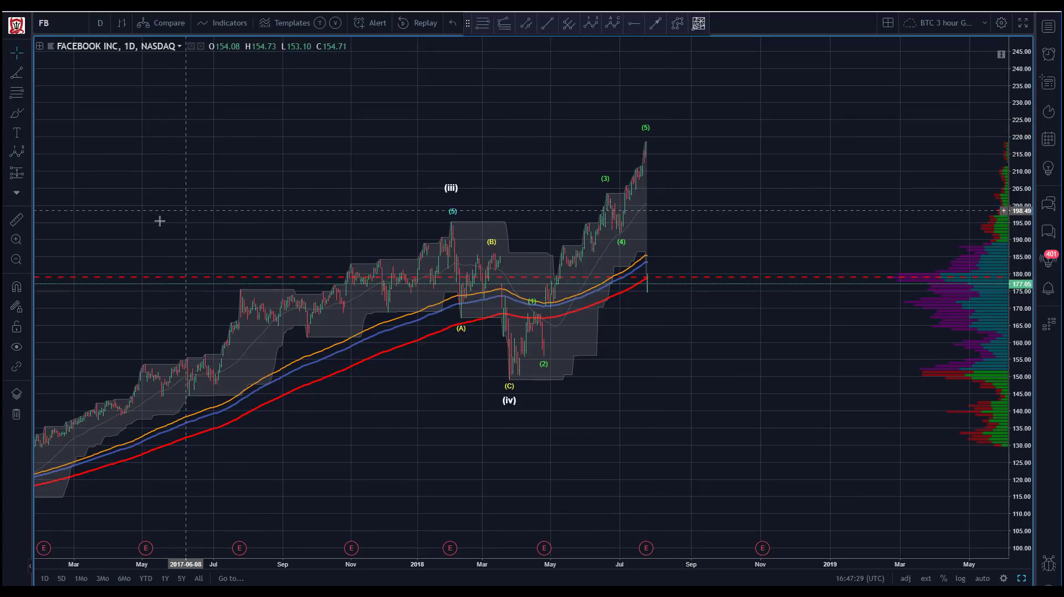
Draw a five-wave Elliott impulse from the March 2018 low at 148.41 through 230.54, 167.37, 235.89 and 221.15 to 240.10 in March 2019.
{"action": "left_click_drag", "start_coordinate": [264, 175], "coordinate": [309, 159]}
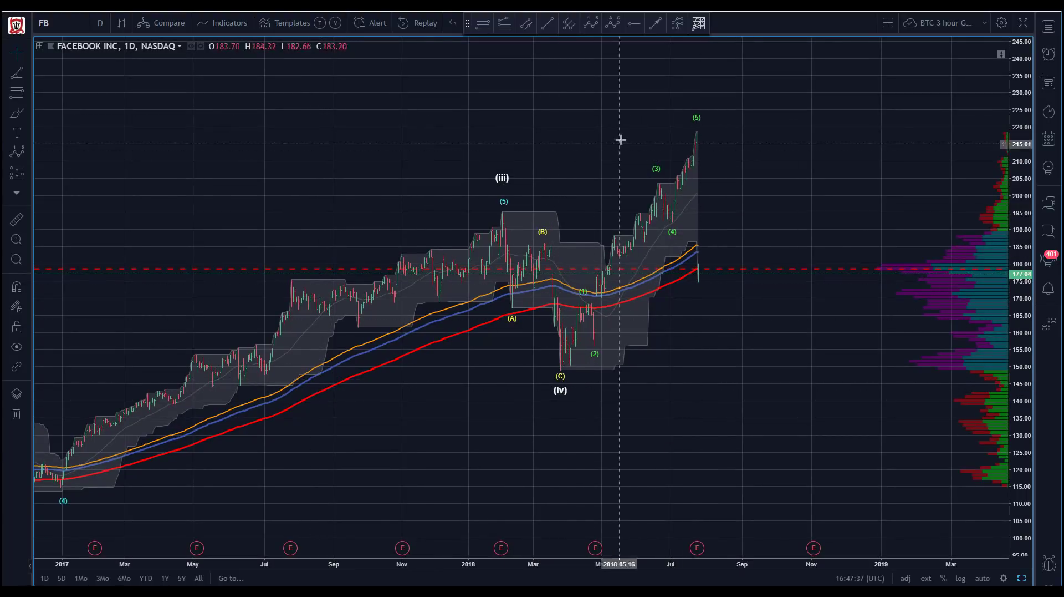
{"action": "left_click_drag", "start_coordinate": [561, 127], "coordinate": [468, 126]}
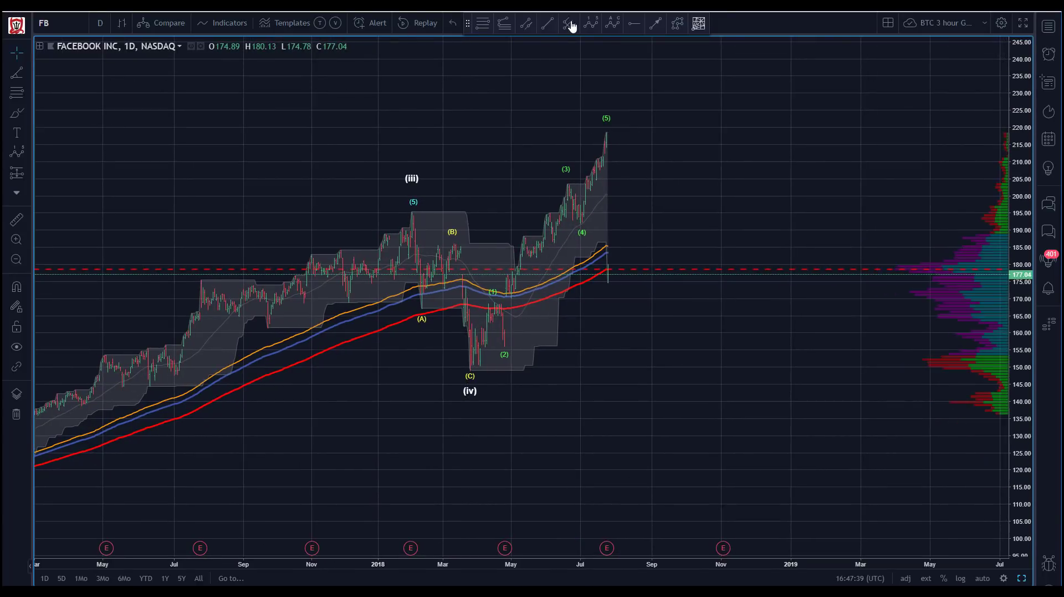
{"action": "left_click", "coordinate": [592, 26]}
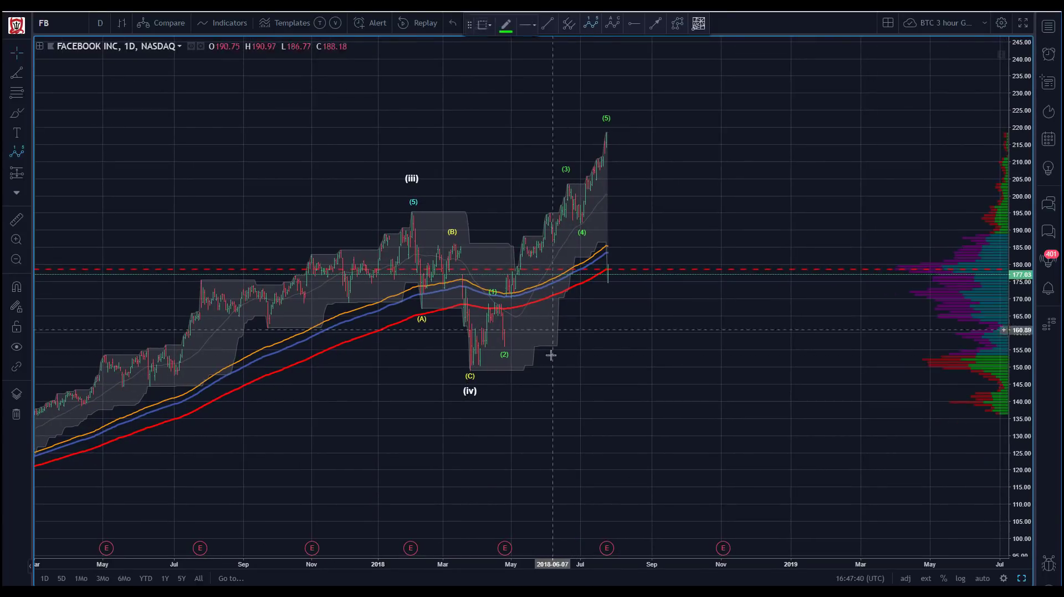
{"action": "left_click", "coordinate": [468, 371]}
{"action": "left_click", "coordinate": [601, 89]}
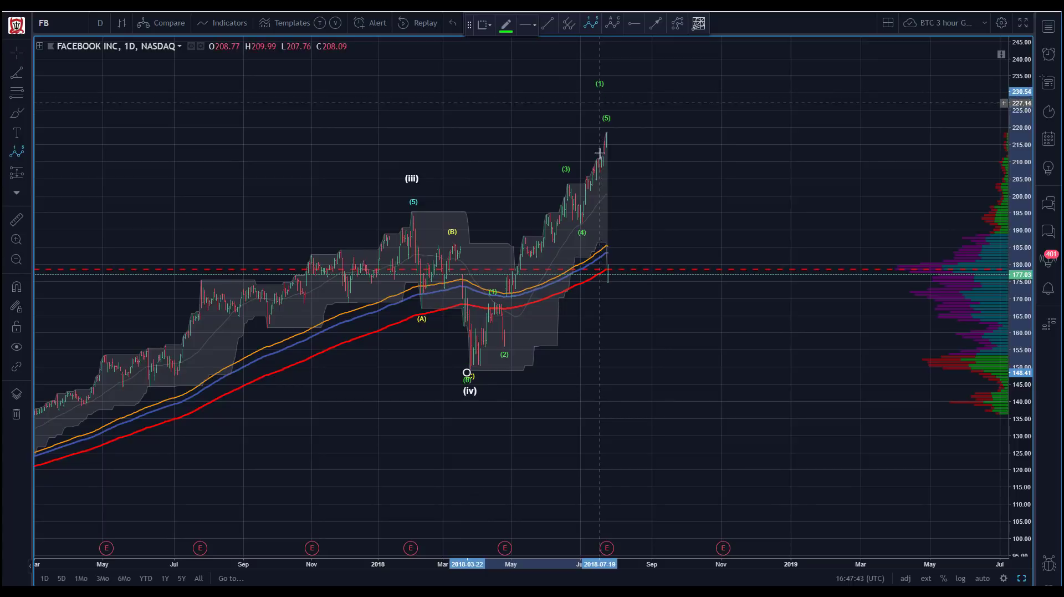
{"action": "left_click", "coordinate": [612, 308]}
{"action": "left_click", "coordinate": [744, 72]}
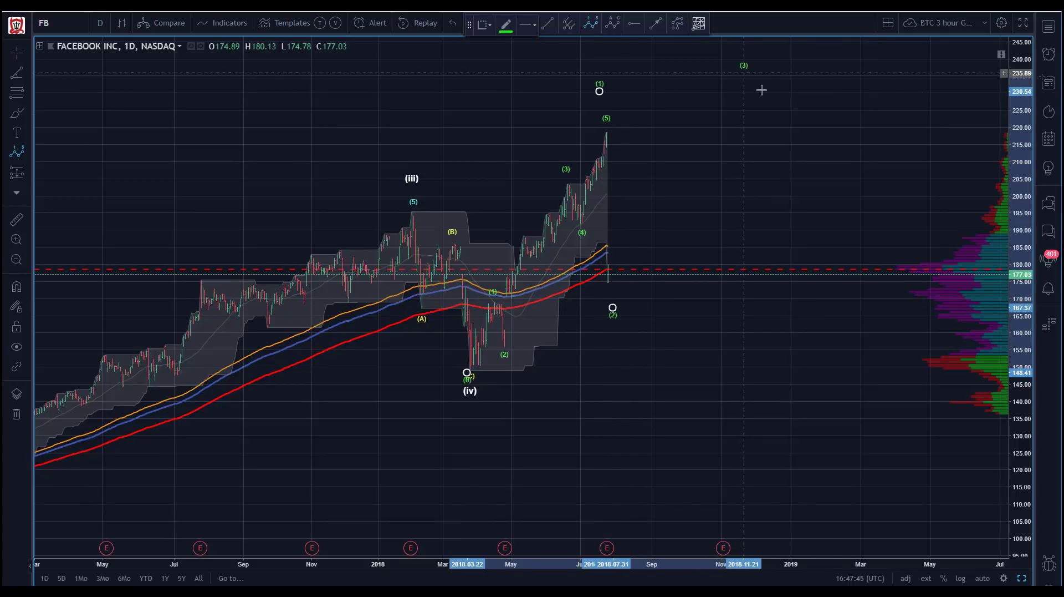
{"action": "left_click", "coordinate": [802, 124]}
{"action": "left_click", "coordinate": [869, 58]}
Colour the new projected impulse count cyan and set its degree to Micro for circled numbers.
{"action": "left_click", "coordinate": [506, 29]}
{"action": "left_click", "coordinate": [556, 56]}
{"action": "left_click", "coordinate": [506, 25]}
{"action": "left_click", "coordinate": [555, 53]}
{"action": "left_click", "coordinate": [548, 34]}
{"action": "left_click", "coordinate": [548, 277]}
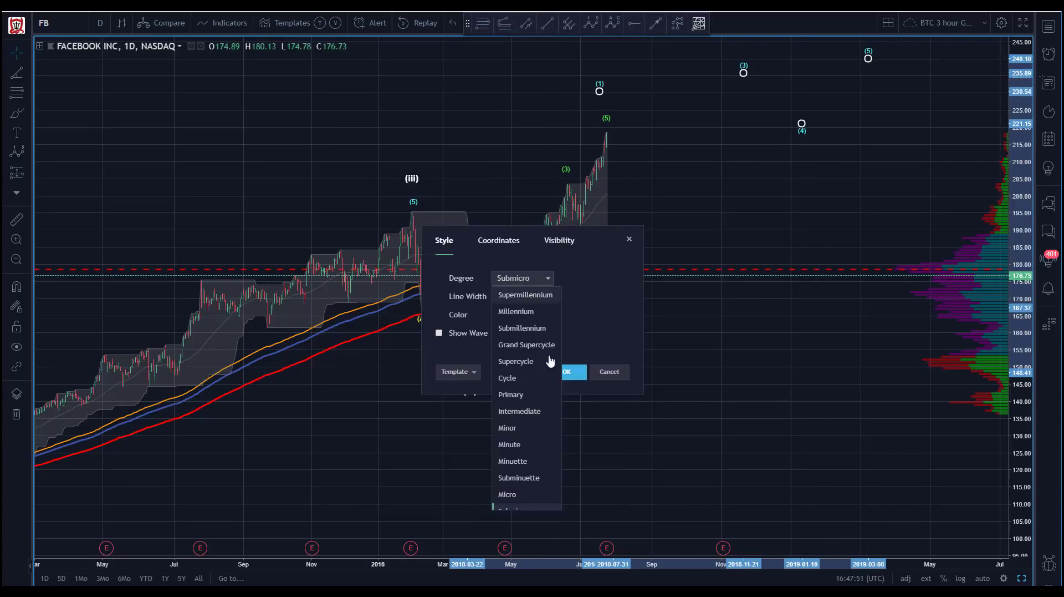
{"action": "left_click", "coordinate": [519, 495]}
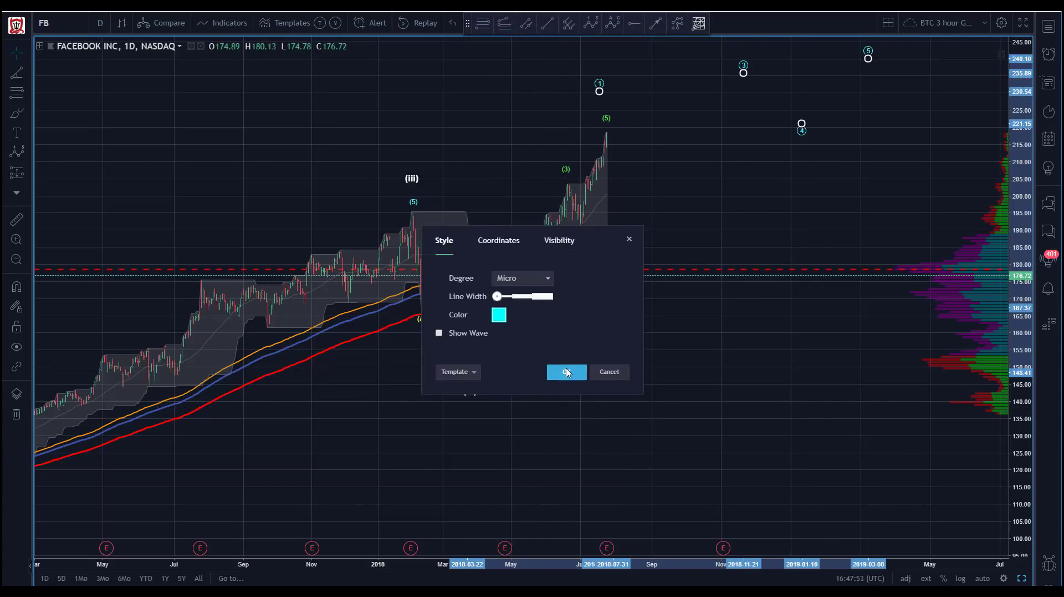
{"action": "left_click", "coordinate": [566, 371]}
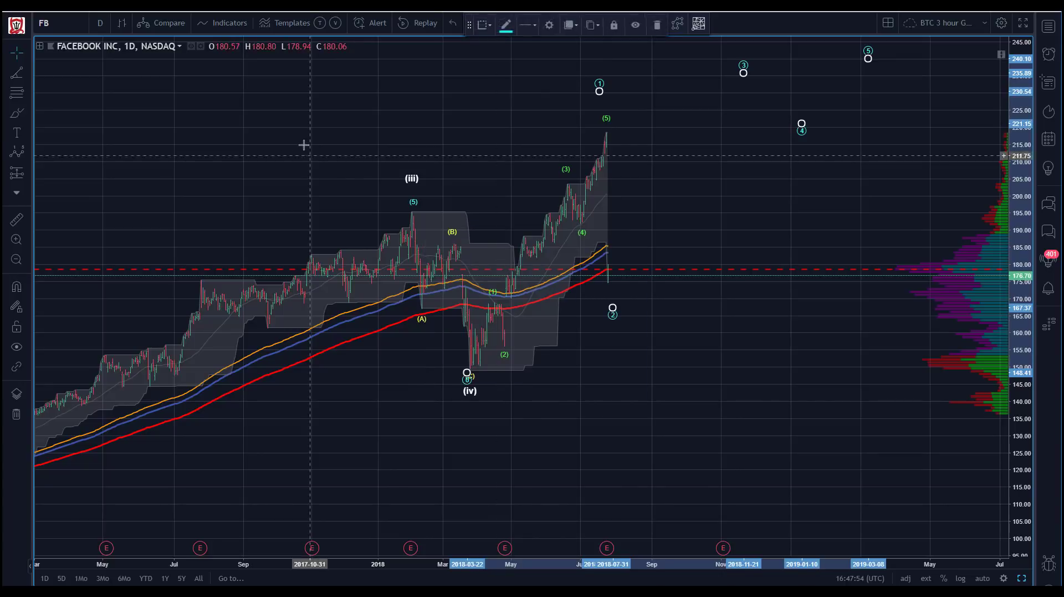
Move circled wave 1 to 225.85 just above green wave (5), and circled wave 2 to July 26, 2018 at 172.39.
{"action": "left_click", "coordinate": [607, 122]}
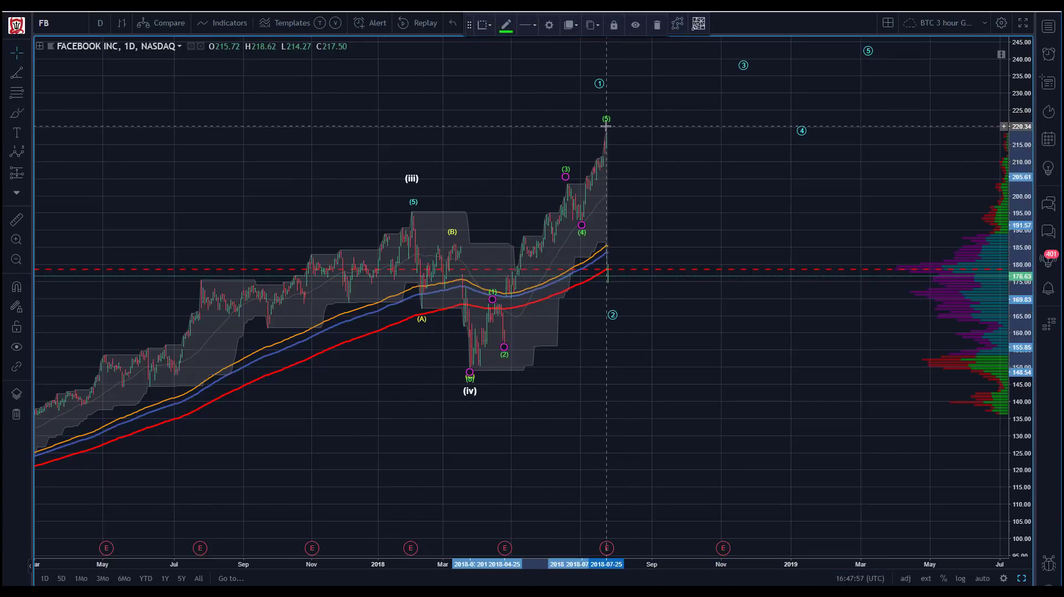
{"action": "left_click", "coordinate": [605, 100]}
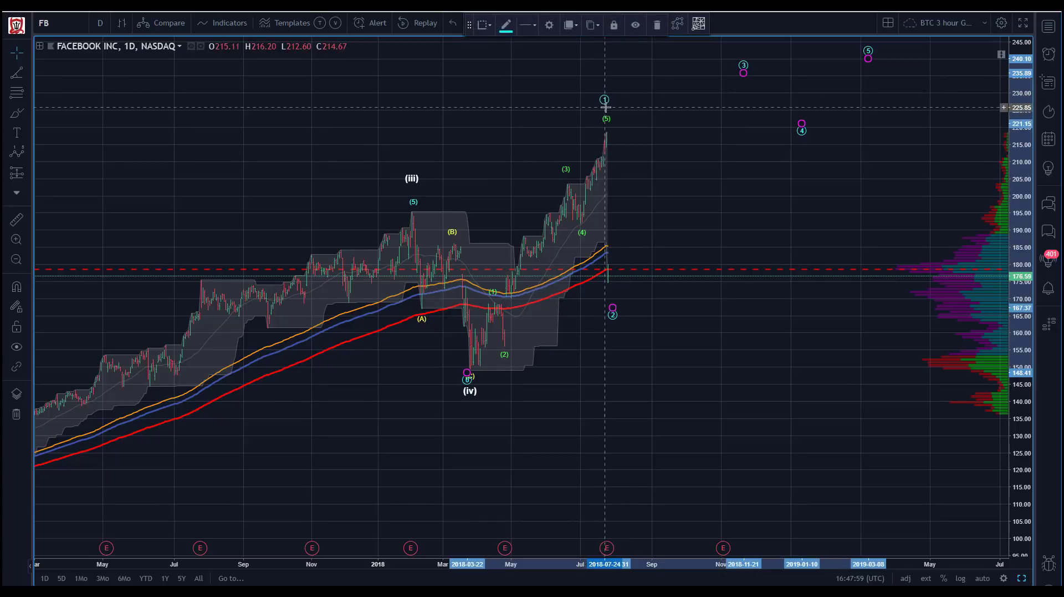
{"action": "left_click", "coordinate": [452, 289]}
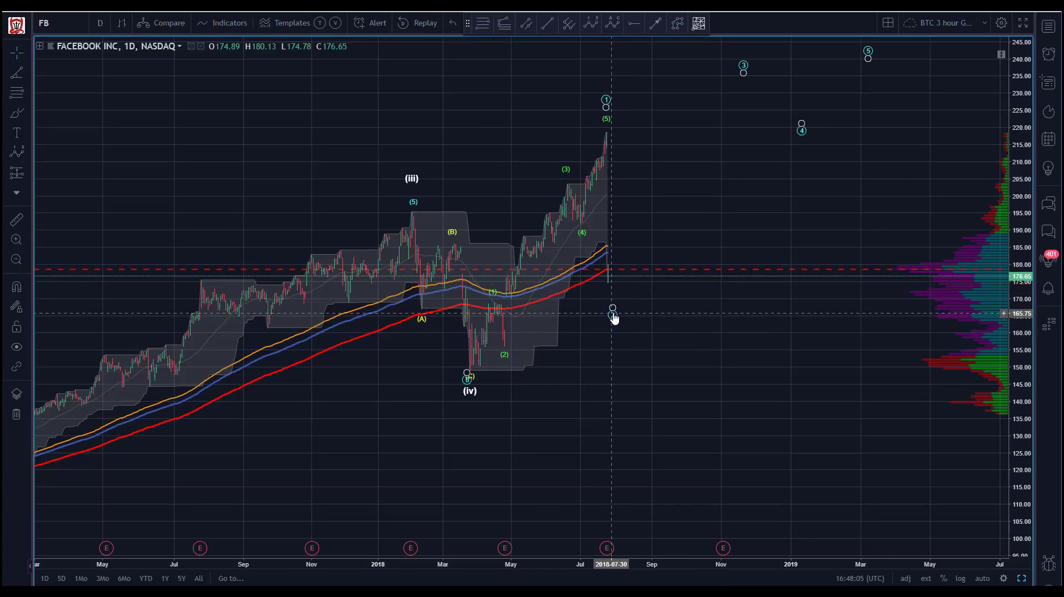
{"action": "left_click_drag", "start_coordinate": [613, 316], "coordinate": [616, 298]}
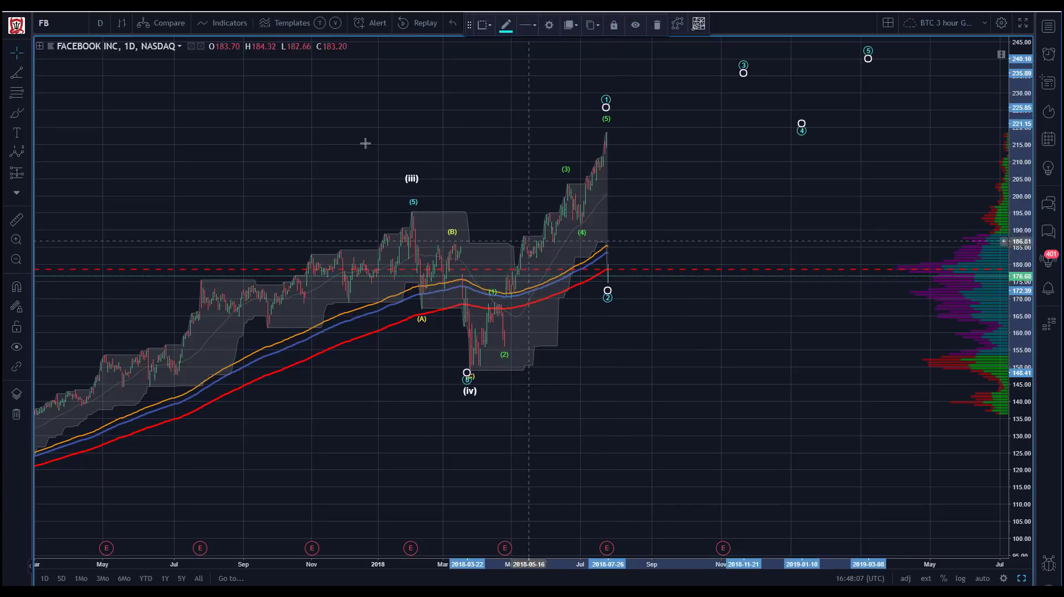
Draw a Fibonacci retracement from the March 2018 low at 148.88 to the July high at 218.70, and nudge circled wave 2 slightly up.
{"action": "left_click_drag", "start_coordinate": [331, 102], "coordinate": [335, 99]}
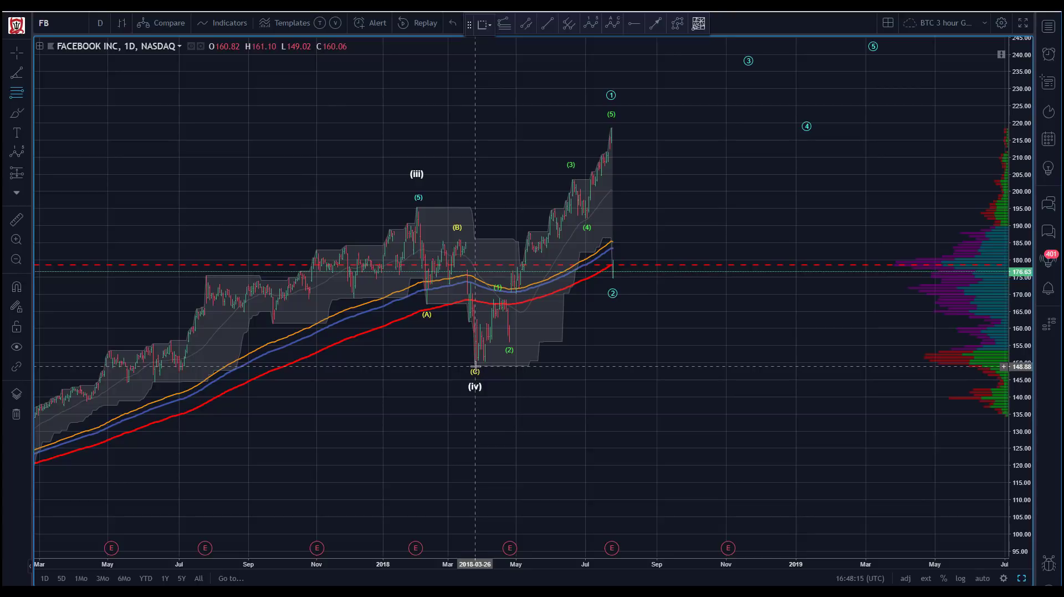
{"action": "left_click", "coordinate": [475, 366]}
{"action": "left_click", "coordinate": [574, 127]}
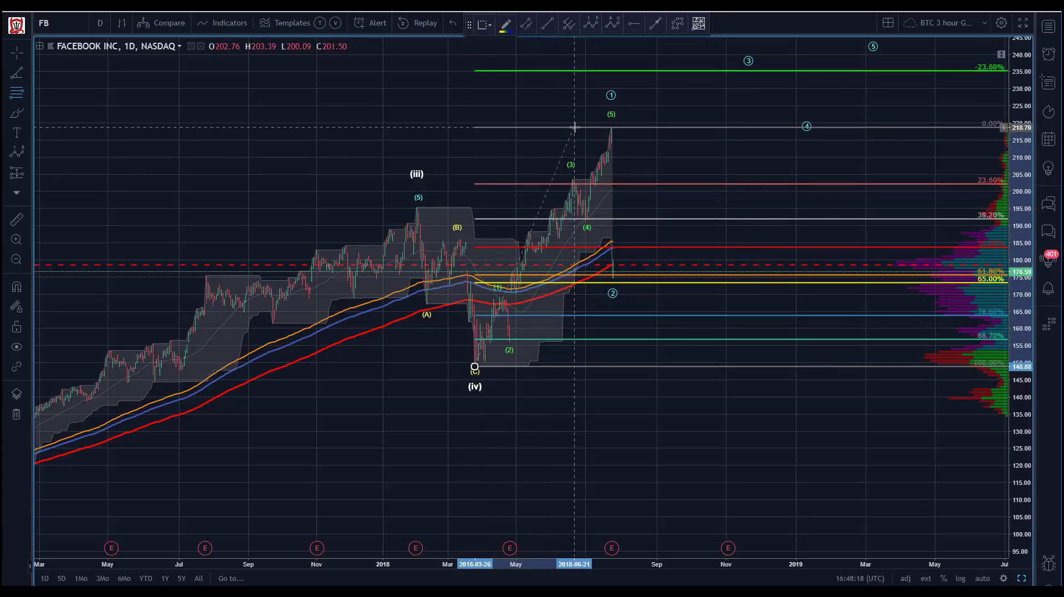
{"action": "left_click", "coordinate": [613, 291]}
{"action": "left_click", "coordinate": [275, 136]}
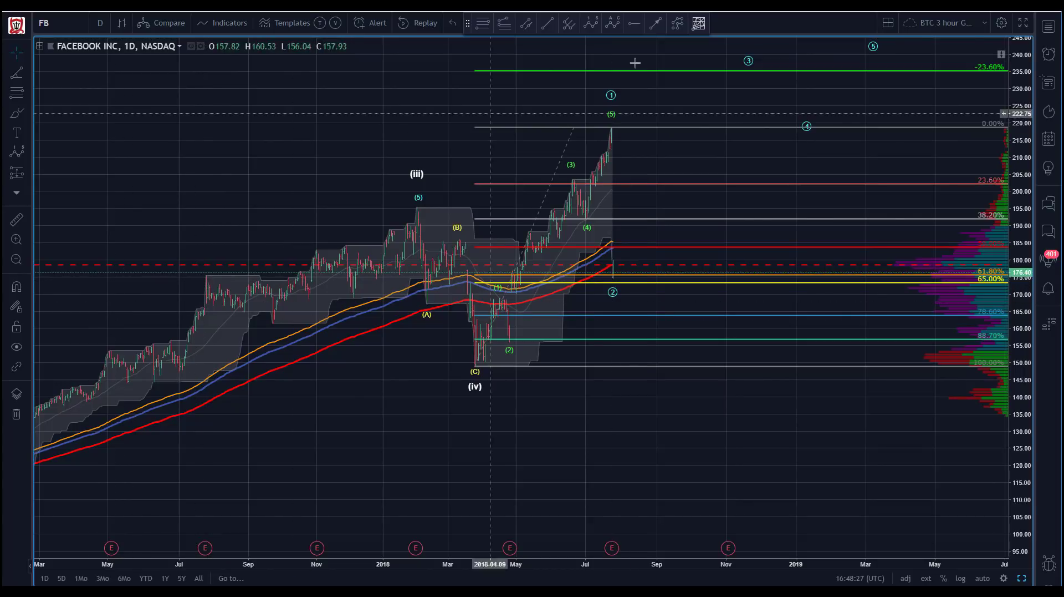
Draw a horizontal ray forward from the late July 2017 high at 175.13.
{"action": "left_click", "coordinate": [634, 23]}
{"action": "left_click", "coordinate": [238, 273]}
{"action": "left_click", "coordinate": [201, 275]}
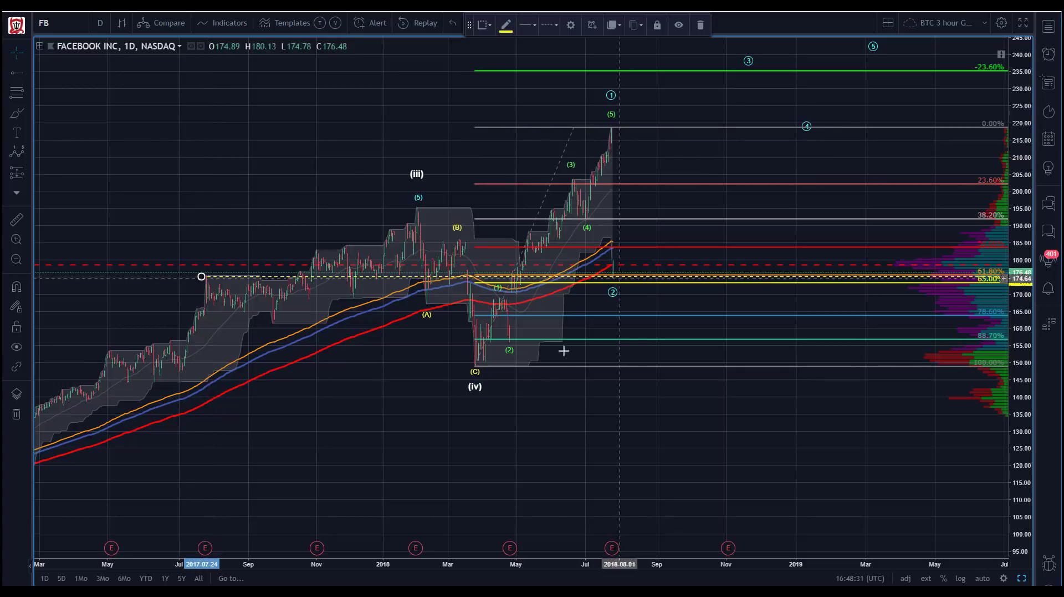
Try circled wave 2 at a lower price, and return it to July 26, 2018 at about 172.71.
{"action": "left_click", "coordinate": [613, 292]}
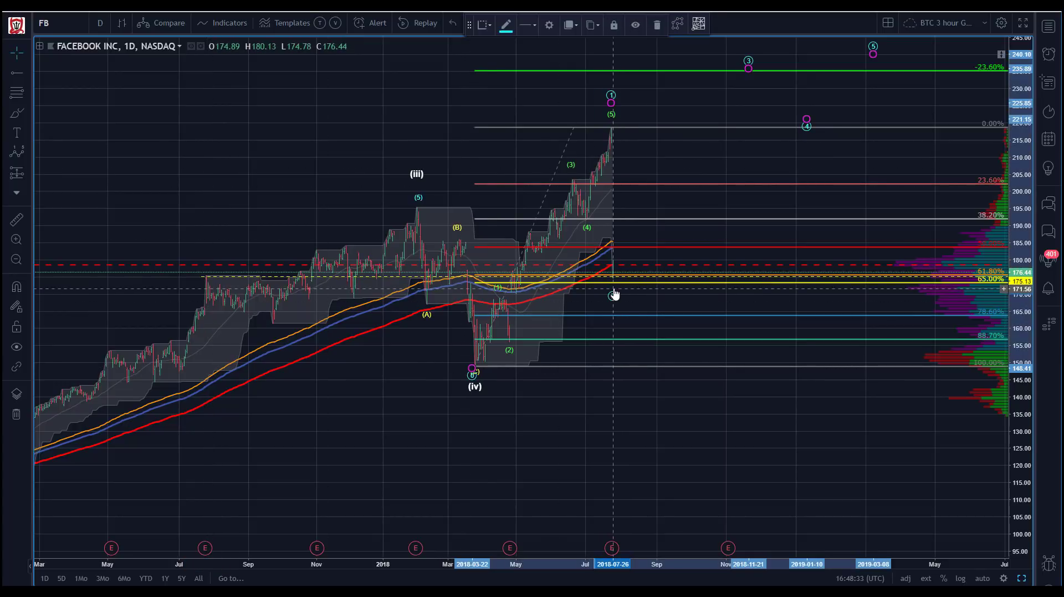
{"action": "left_click", "coordinate": [492, 143]}
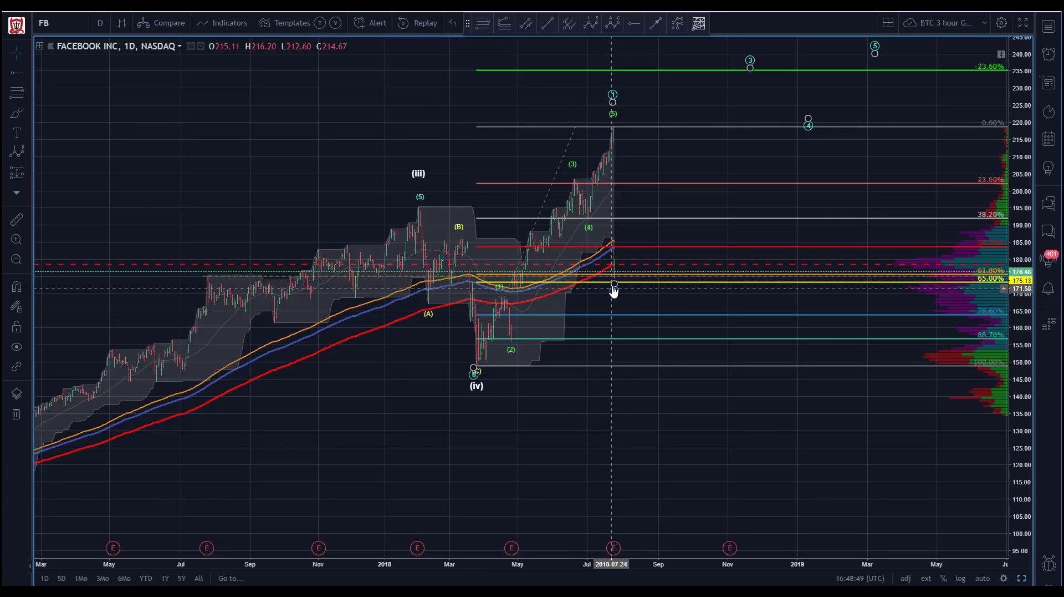
{"action": "left_click", "coordinate": [614, 291]}
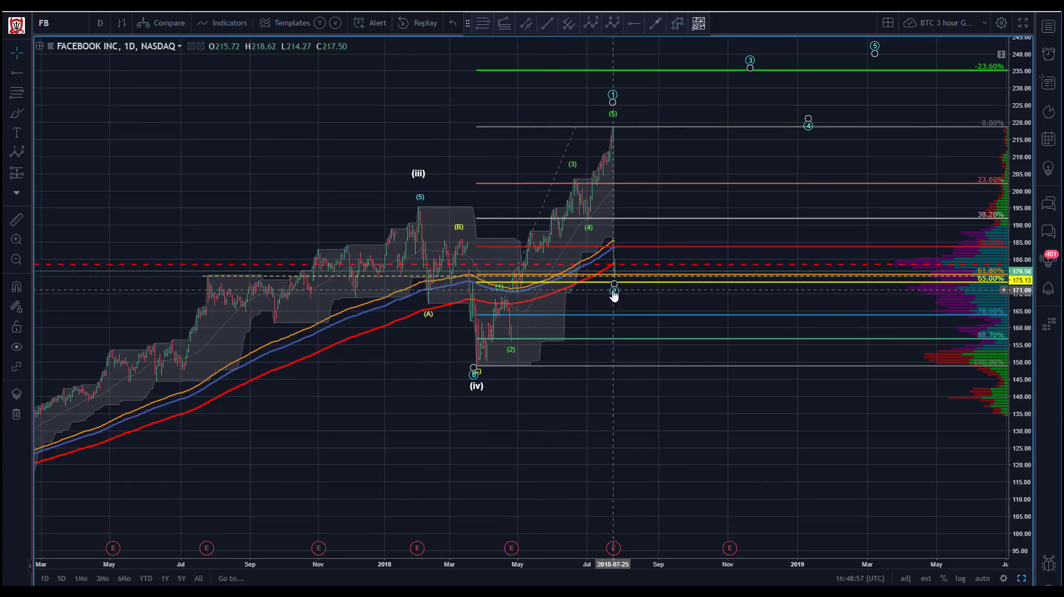
{"action": "mouse_move", "coordinate": [613, 291]}
{"action": "left_mouse_down"}
{"action": "mouse_move", "coordinate": [620, 321]}
{"action": "mouse_move", "coordinate": [618, 284]}
{"action": "mouse_move", "coordinate": [619, 343]}
{"action": "left_mouse_up"}
{"action": "left_click_drag", "start_coordinate": [617, 291], "coordinate": [613, 284]}
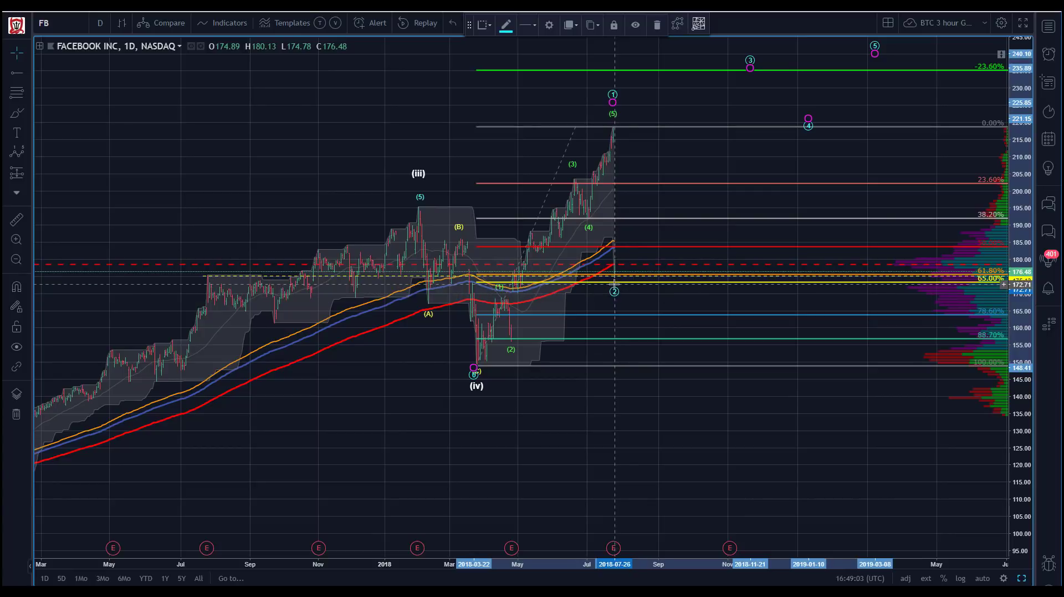
{"action": "left_click", "coordinate": [461, 369]}
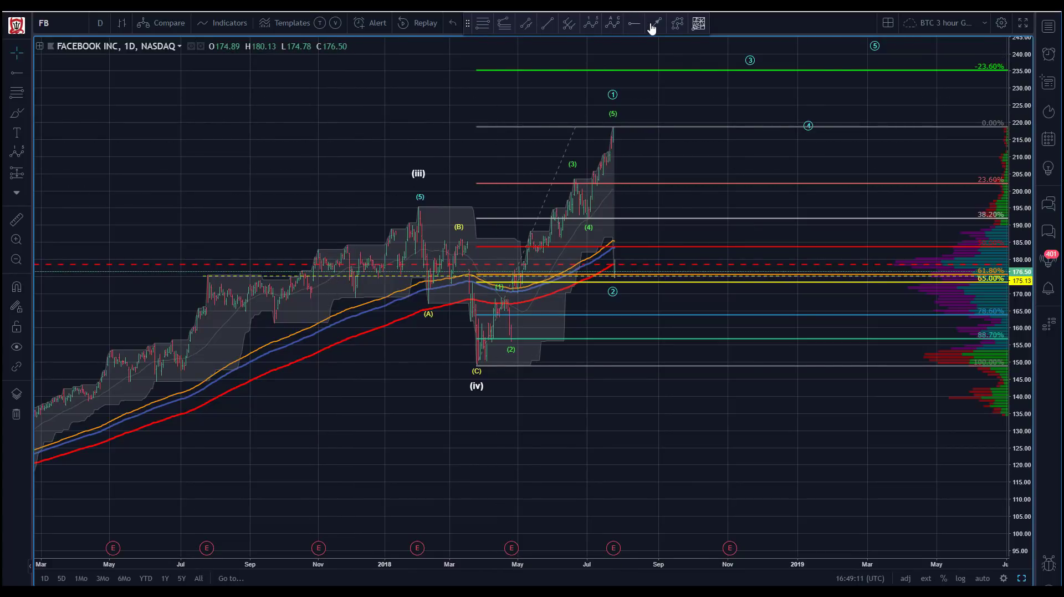
{"action": "left_click", "coordinate": [678, 23]}
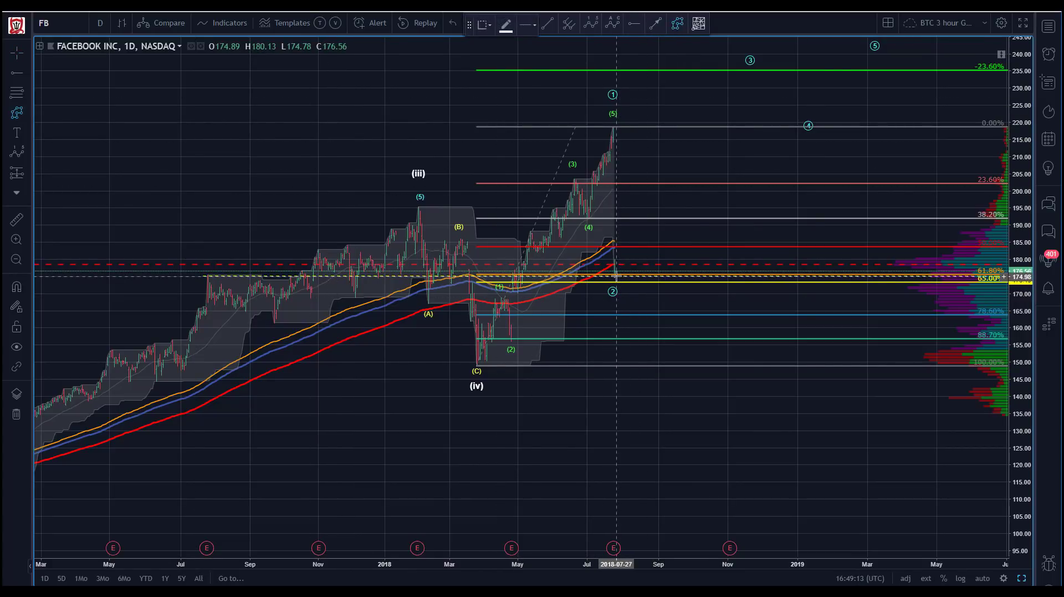
{"action": "left_click", "coordinate": [616, 275]}
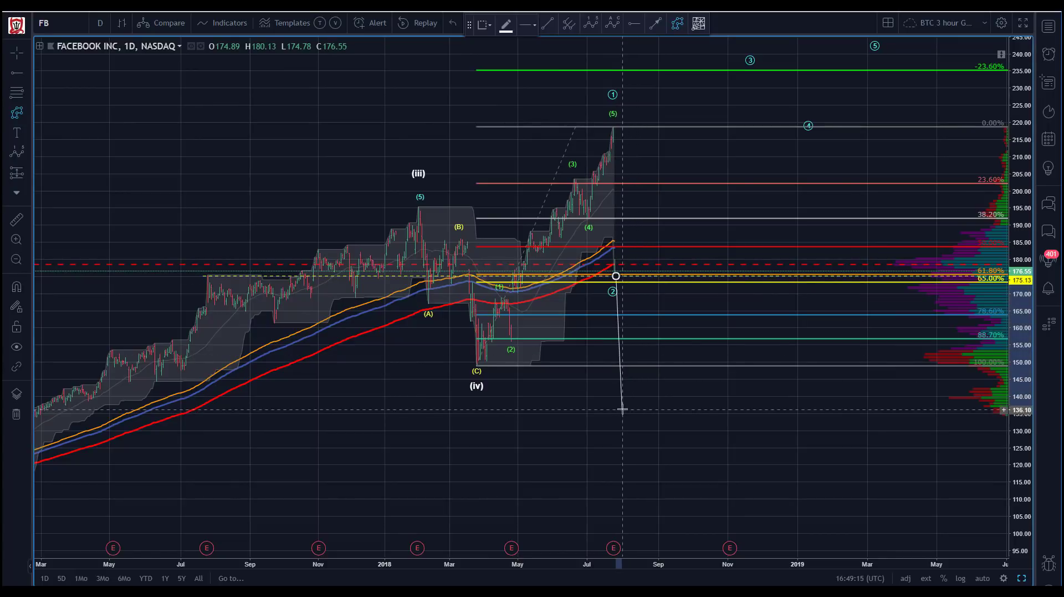
{"action": "key", "text": "Escape"}
Move white wave (v) to July 25, 2018 at 232.51, just above circled wave 1.
{"action": "left_click_drag", "start_coordinate": [1016, 112], "coordinate": [1017, 150]}
{"action": "mouse_move", "coordinate": [850, 71]}
{"action": "left_mouse_down"}
{"action": "mouse_move", "coordinate": [601, 108]}
{"action": "mouse_move", "coordinate": [603, 128]}
{"action": "left_mouse_up"}
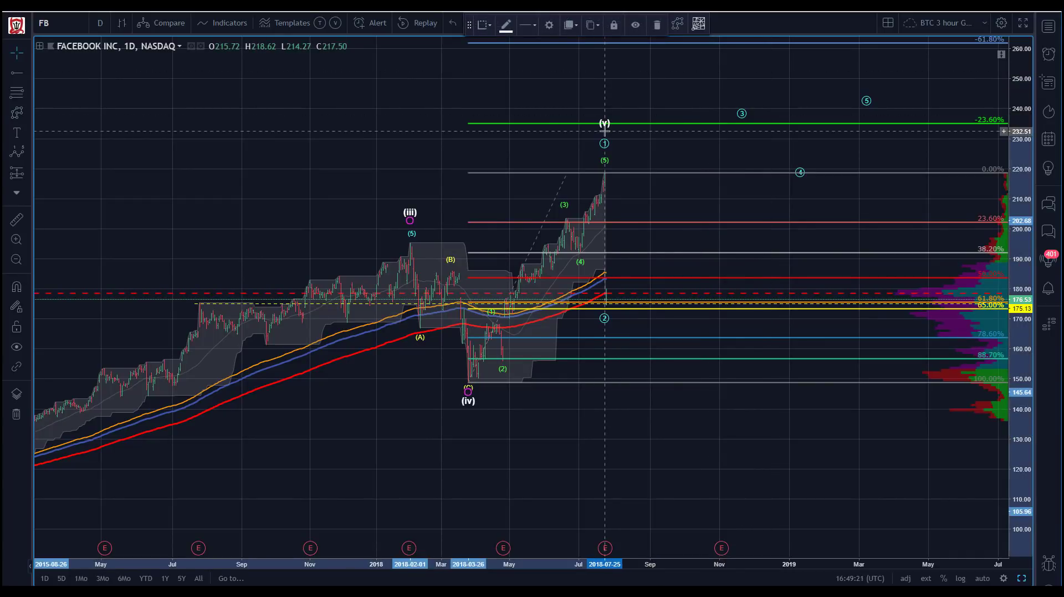
{"action": "left_click", "coordinate": [468, 382]}
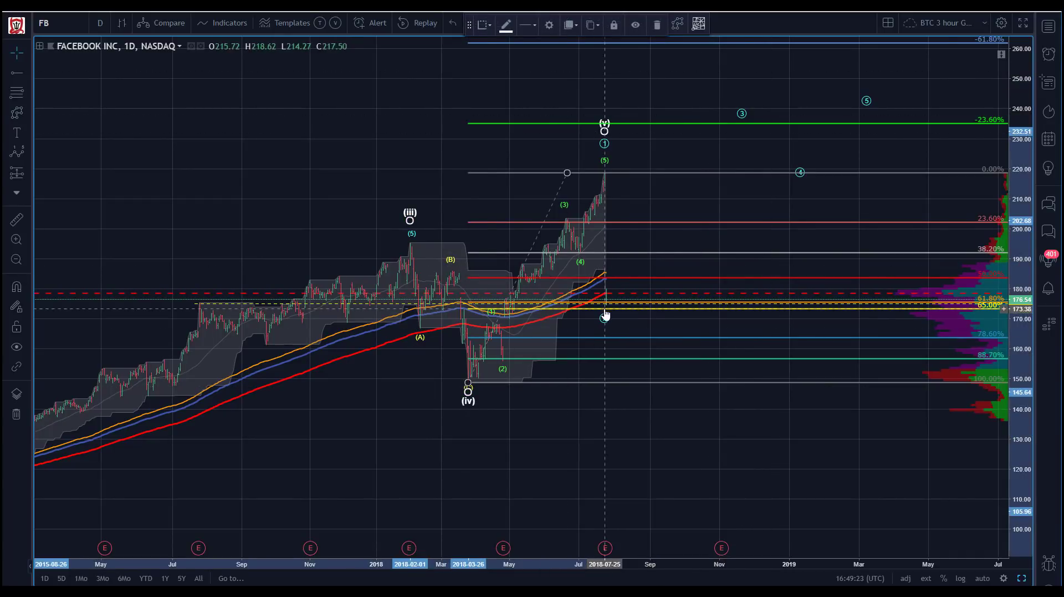
{"action": "left_click", "coordinate": [308, 79]}
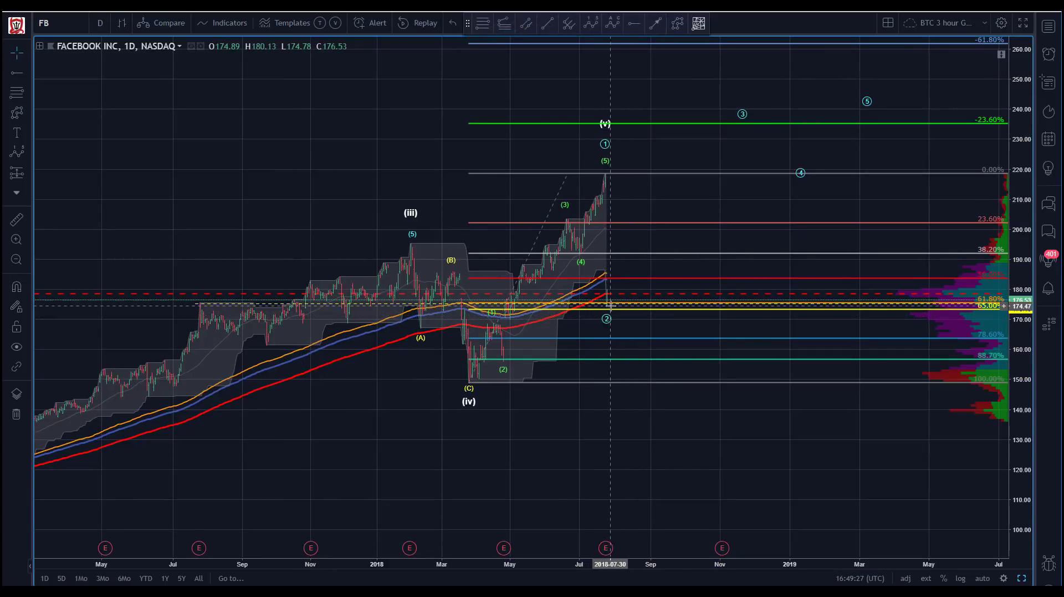
Draw a Fibonacci retracement across the whole advance from the August 31, 2012 low at 17.72 up to 218.35.
{"action": "left_click", "coordinate": [17, 259]}
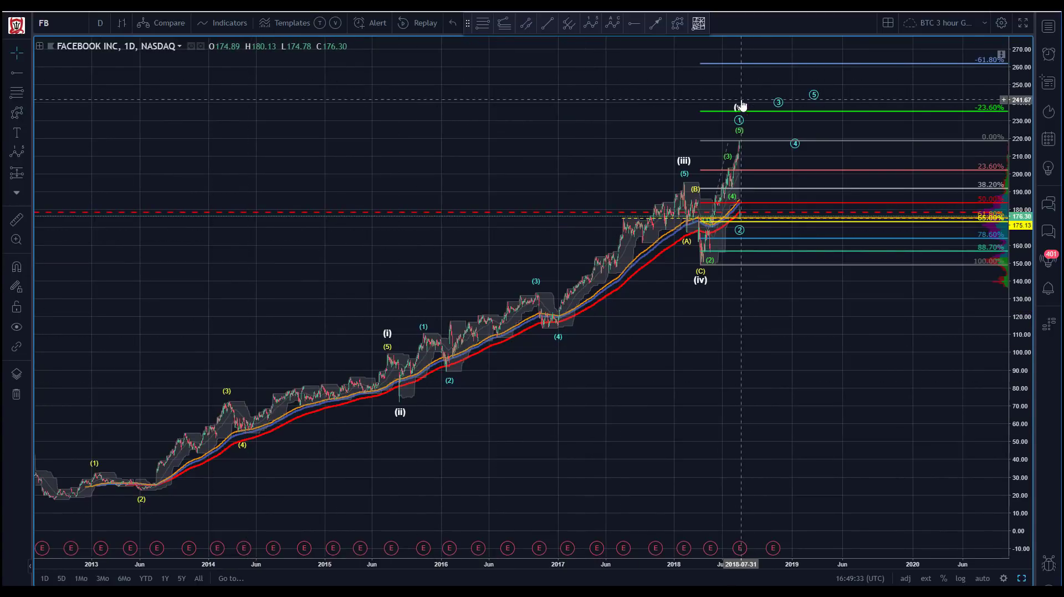
{"action": "left_click", "coordinate": [478, 28]}
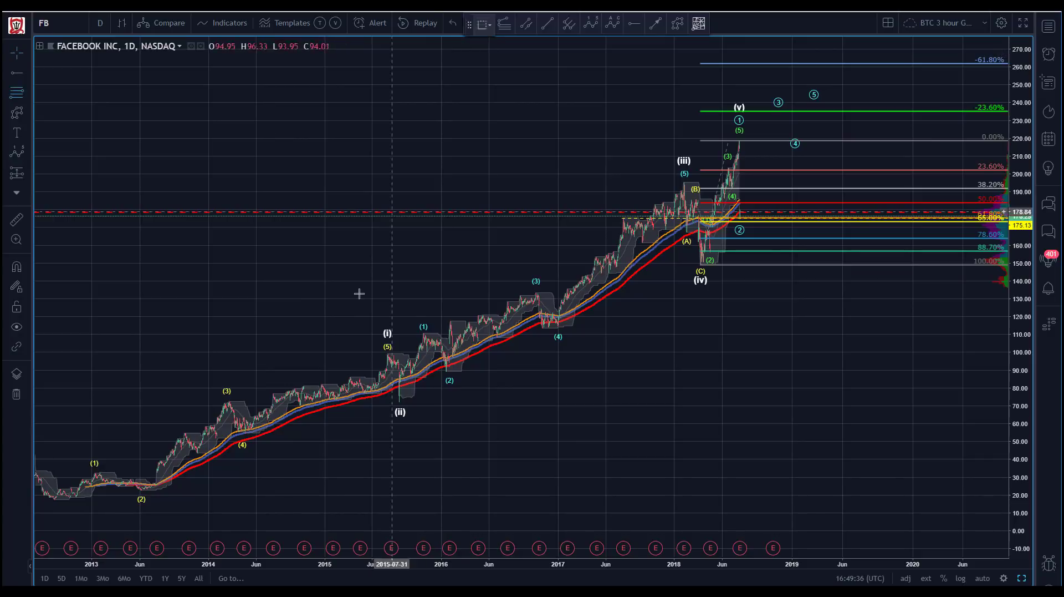
{"action": "left_click", "coordinate": [53, 499]}
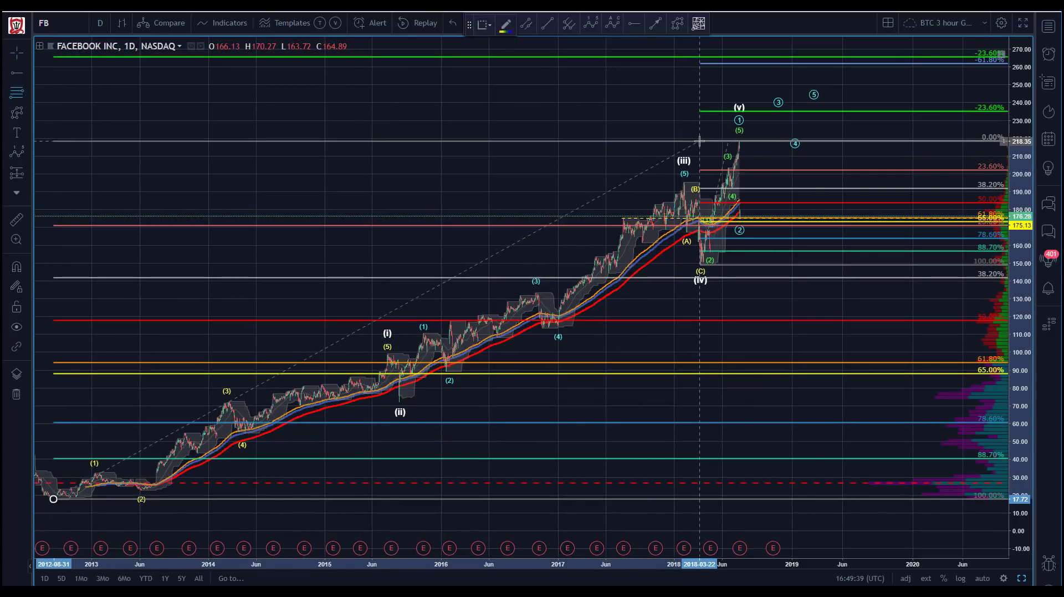
{"action": "left_click", "coordinate": [699, 142]}
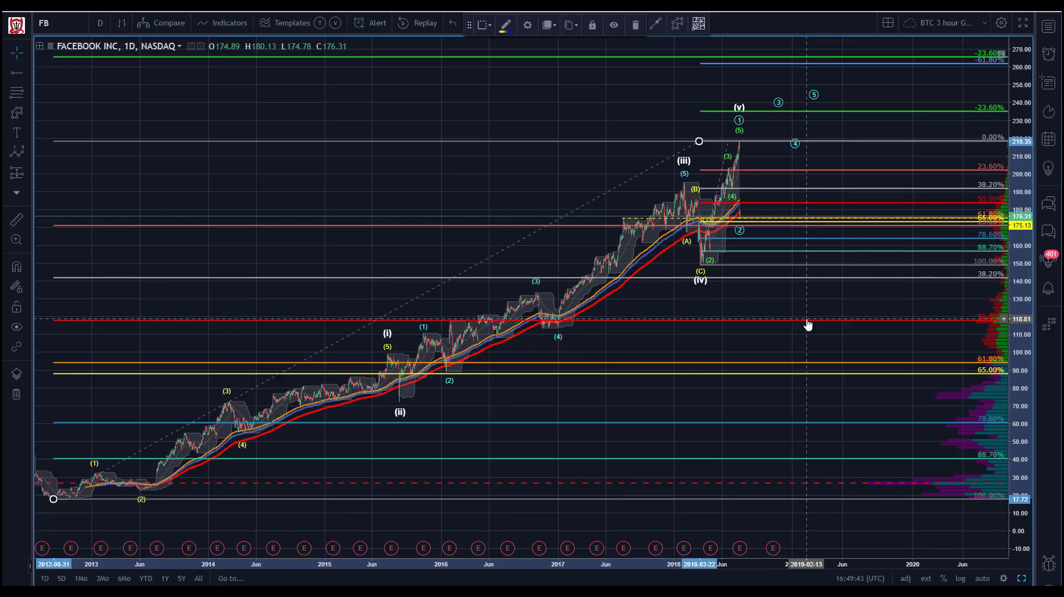
{"action": "left_click_drag", "start_coordinate": [450, 95], "coordinate": [392, 88]}
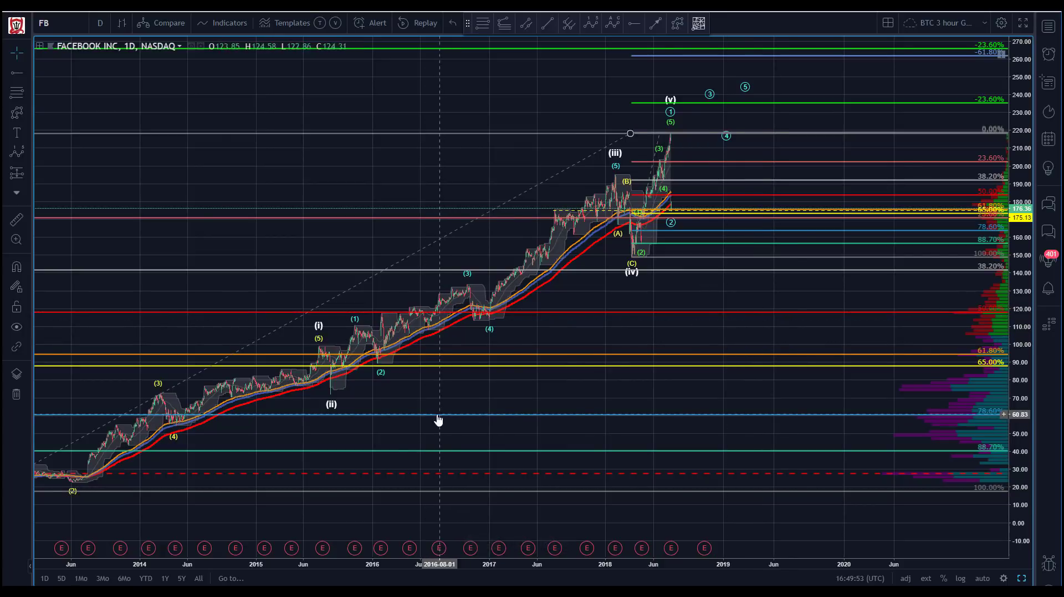
{"action": "scroll", "coordinate": [663, 553], "scroll_direction": "down", "scroll_amount": 1}
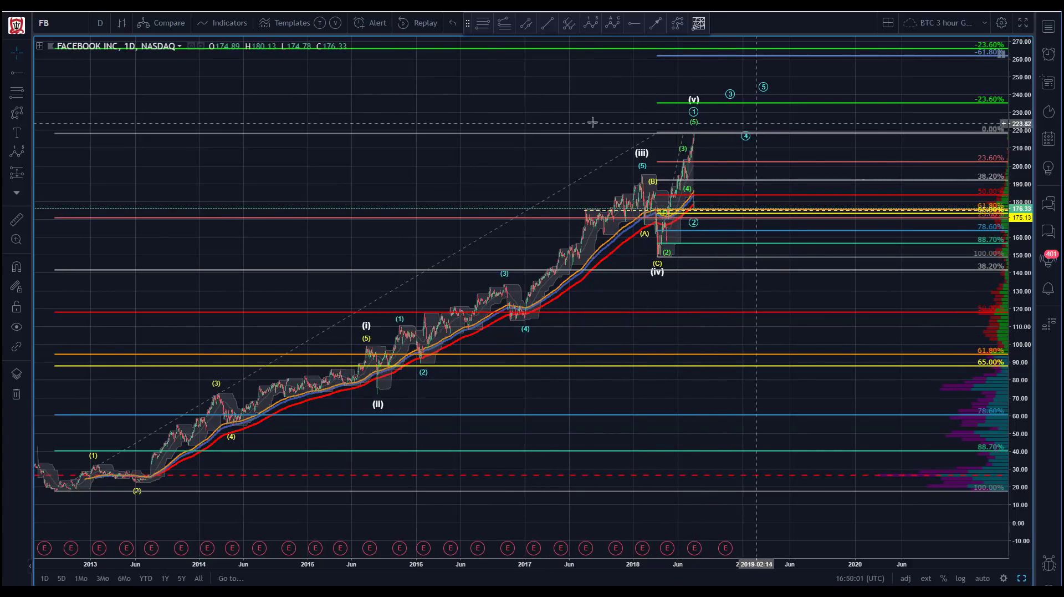
{"action": "left_click_drag", "start_coordinate": [388, 99], "coordinate": [359, 88]}
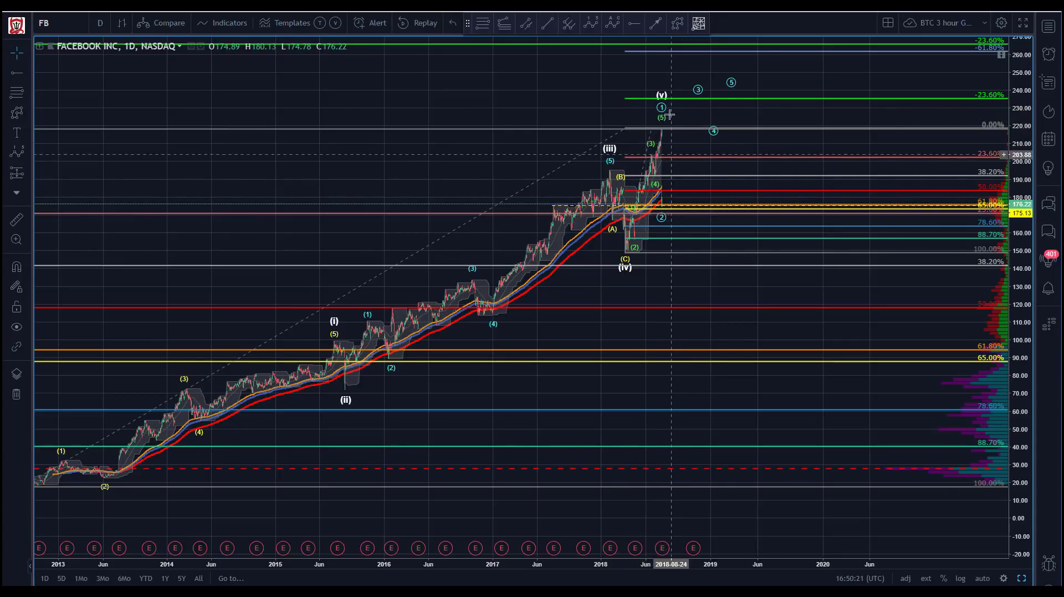
Switch the chart to the 1 hour interval with auto scaling, and align the larger Fibonacci retracement's upper anchor with the July 2018 high.
{"action": "left_click", "coordinate": [100, 24]}
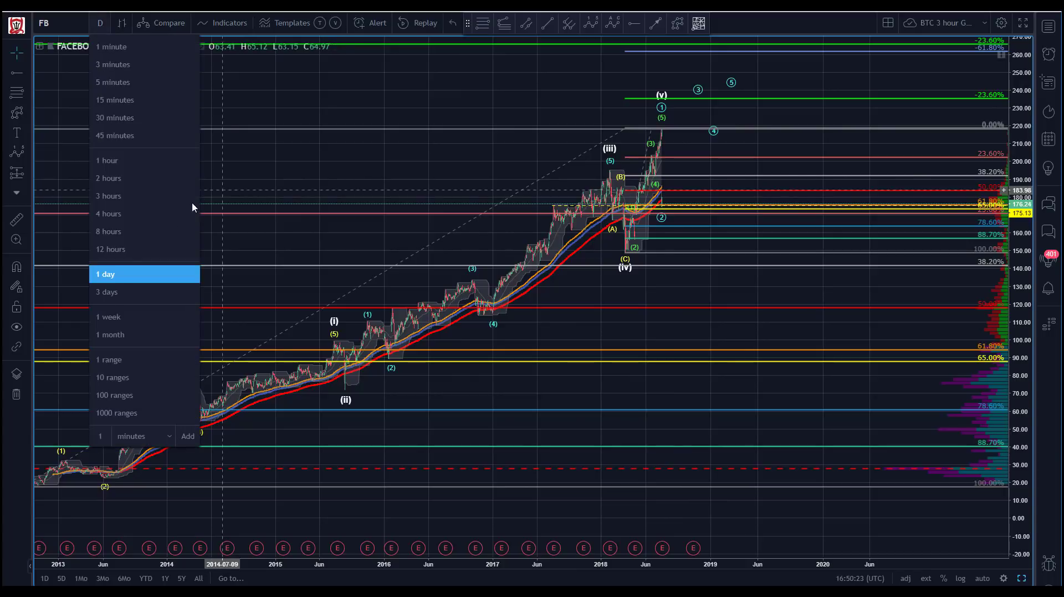
{"action": "left_click", "coordinate": [114, 161]}
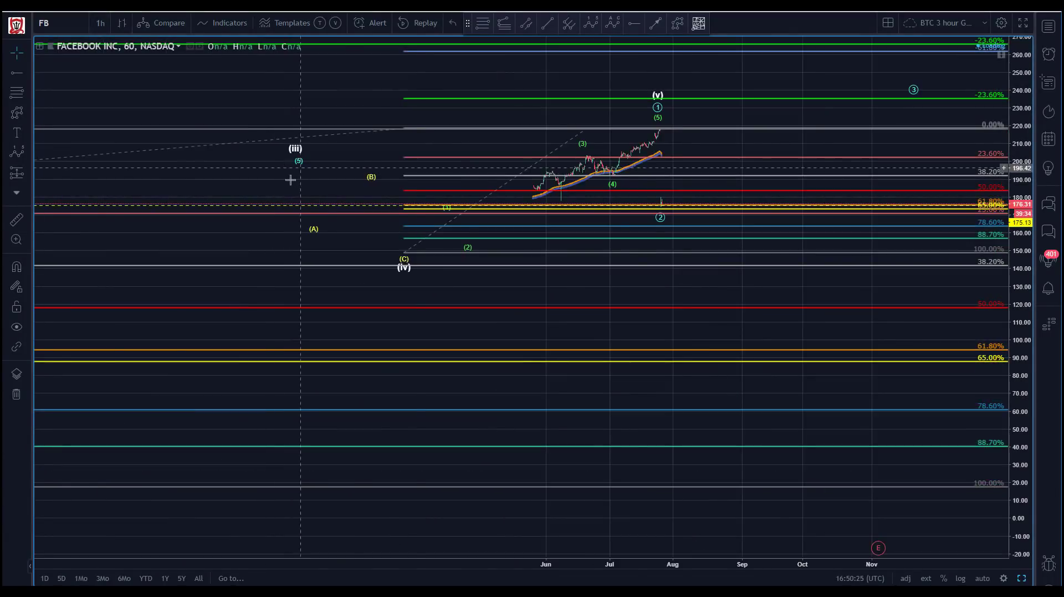
{"action": "left_click", "coordinate": [982, 578]}
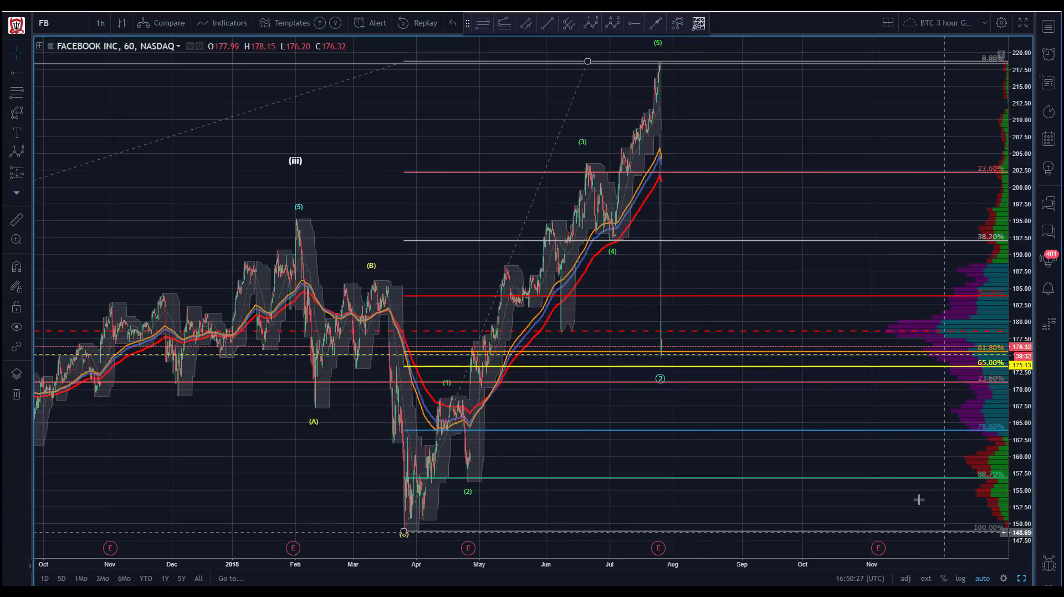
{"action": "left_click_drag", "start_coordinate": [1024, 130], "coordinate": [1024, 147]}
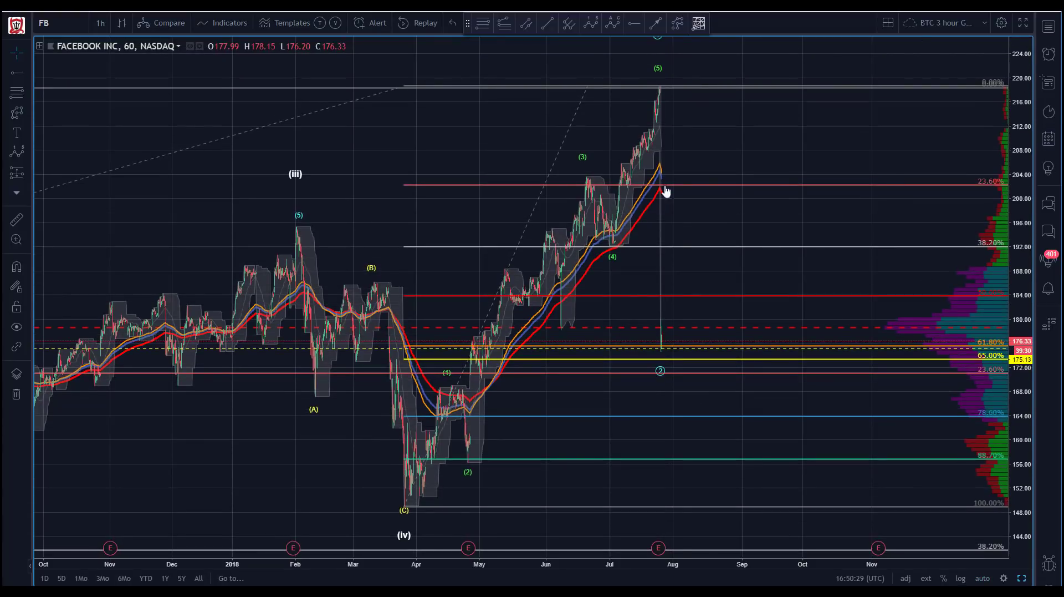
{"action": "left_click_drag", "start_coordinate": [345, 135], "coordinate": [310, 144]}
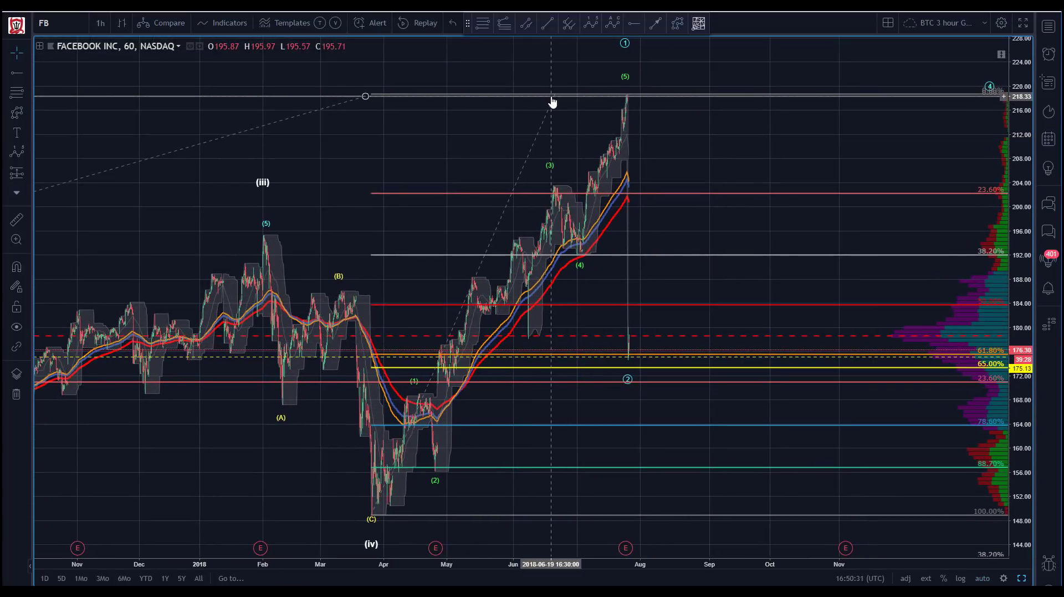
{"action": "left_click_drag", "start_coordinate": [366, 98], "coordinate": [376, 94]}
{"action": "left_click", "coordinate": [391, 132]}
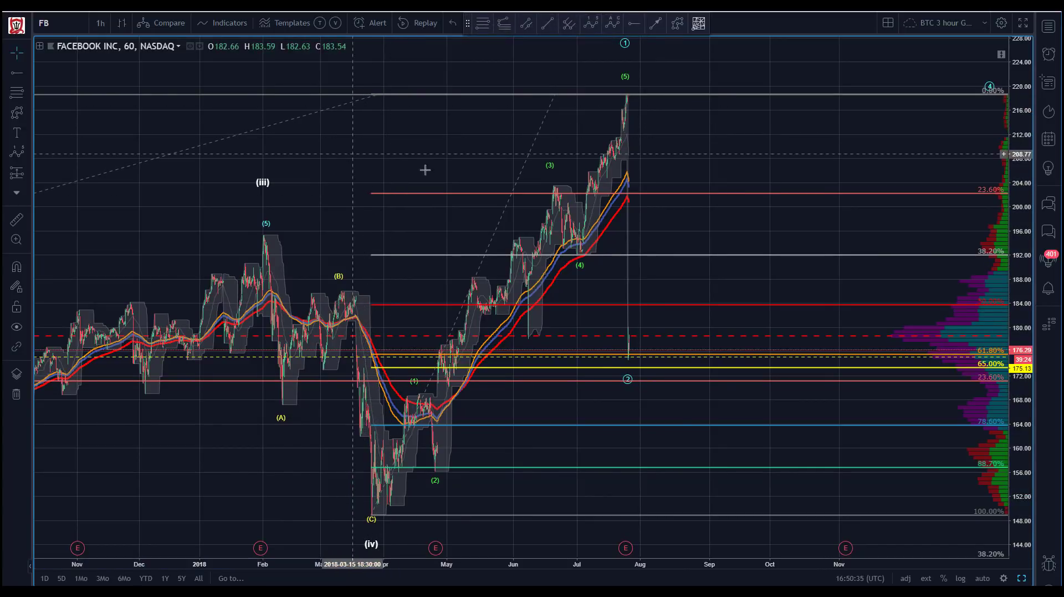
Move green wave (3) onto the June 20, 2018 peak at 204.58.
{"action": "left_click_drag", "start_coordinate": [1030, 170], "coordinate": [365, 332]}
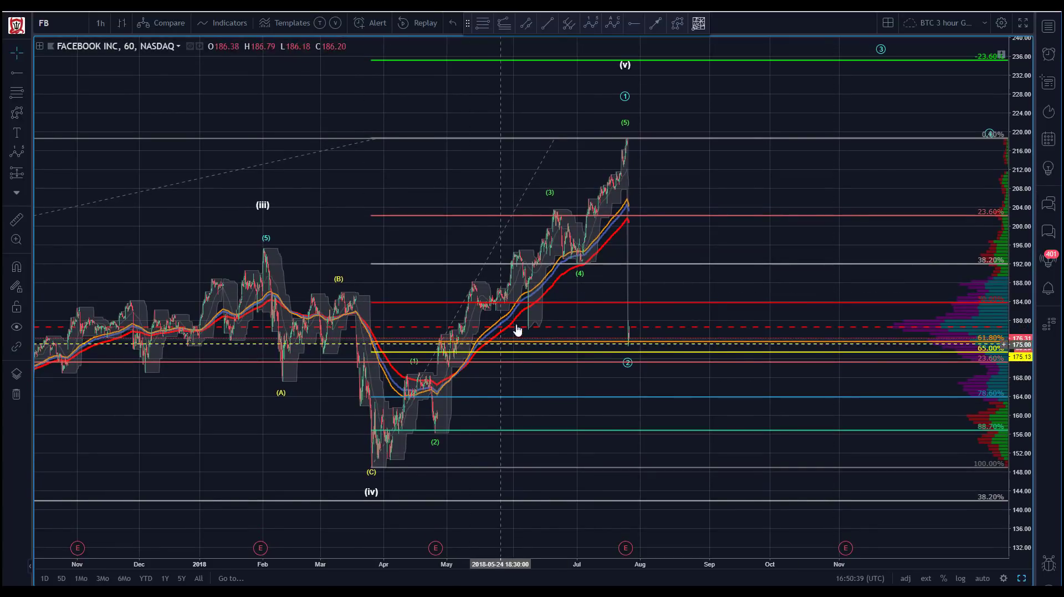
{"action": "left_click_drag", "start_coordinate": [414, 200], "coordinate": [368, 178]}
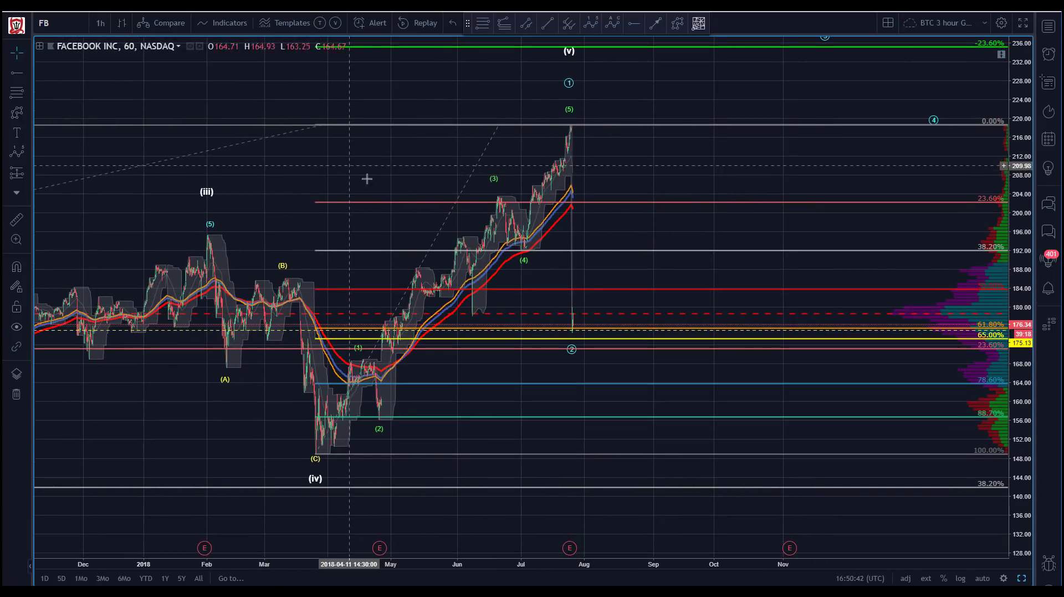
{"action": "left_click", "coordinate": [498, 182]}
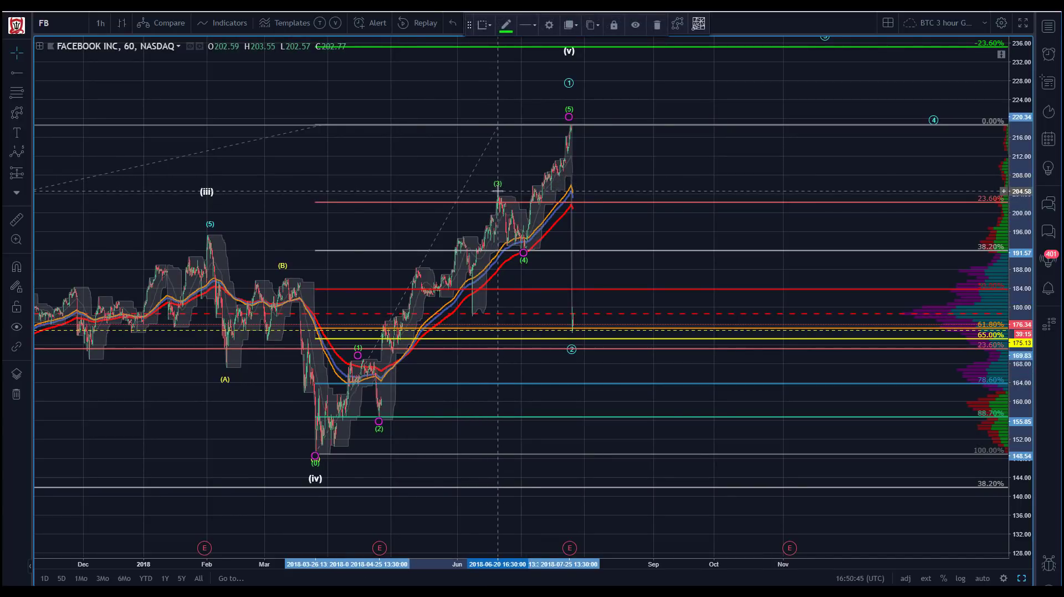
{"action": "left_click", "coordinate": [572, 348]}
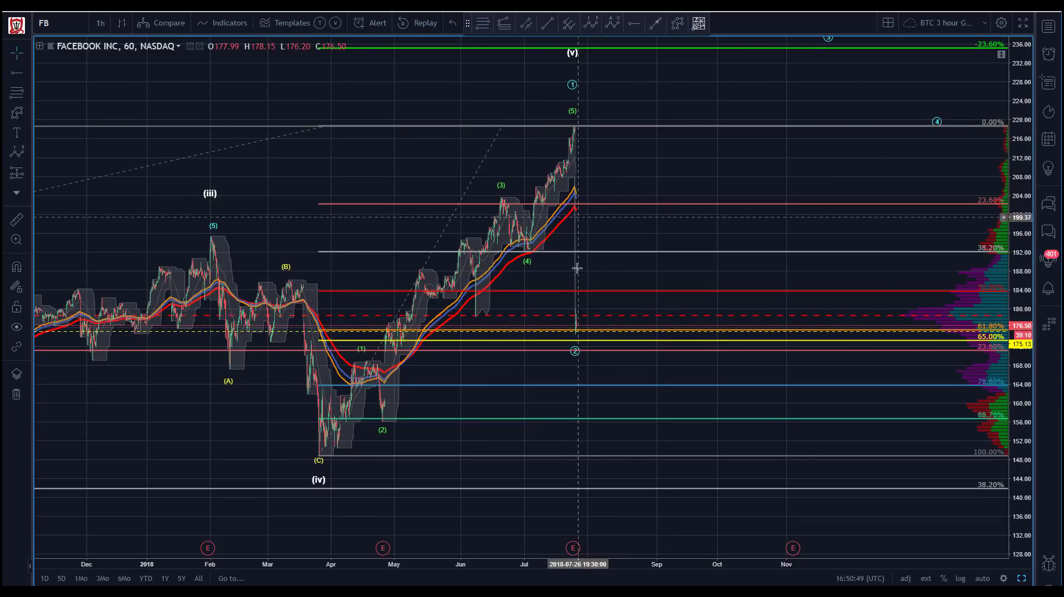
{"action": "left_click", "coordinate": [563, 341]}
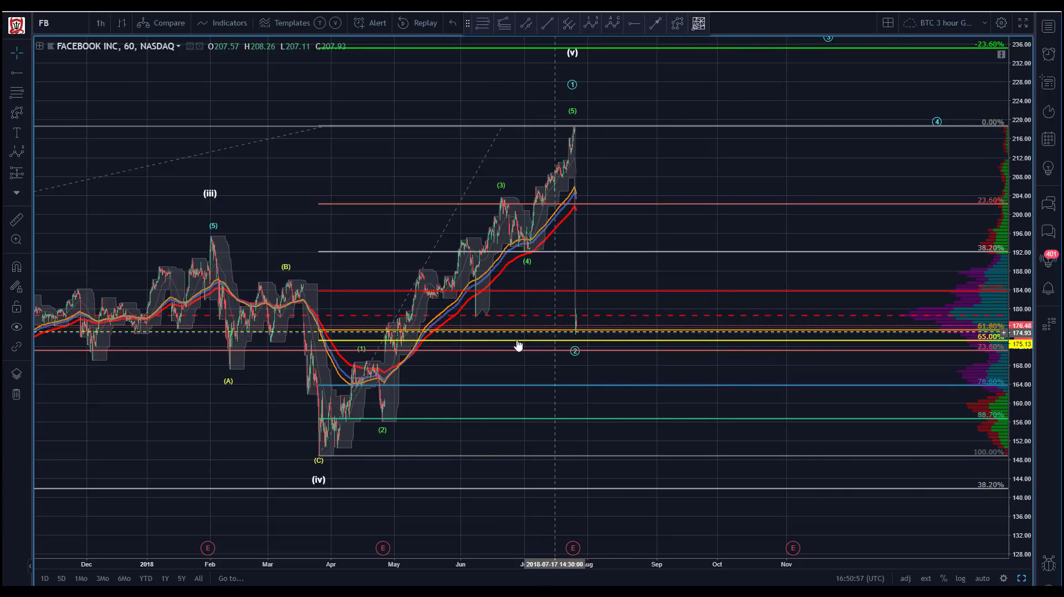
{"action": "left_click_drag", "start_coordinate": [319, 172], "coordinate": [325, 165]}
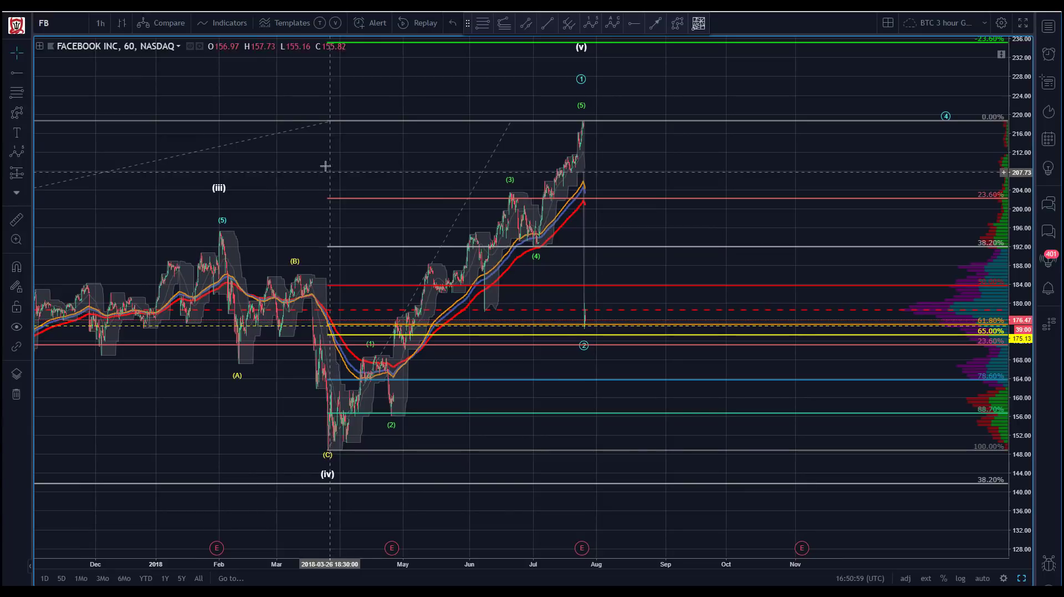
Draw a zigzag path from the July 2018 high down to about 175, up to about 204, and down to about 165 in early September.
{"action": "left_click", "coordinate": [678, 29]}
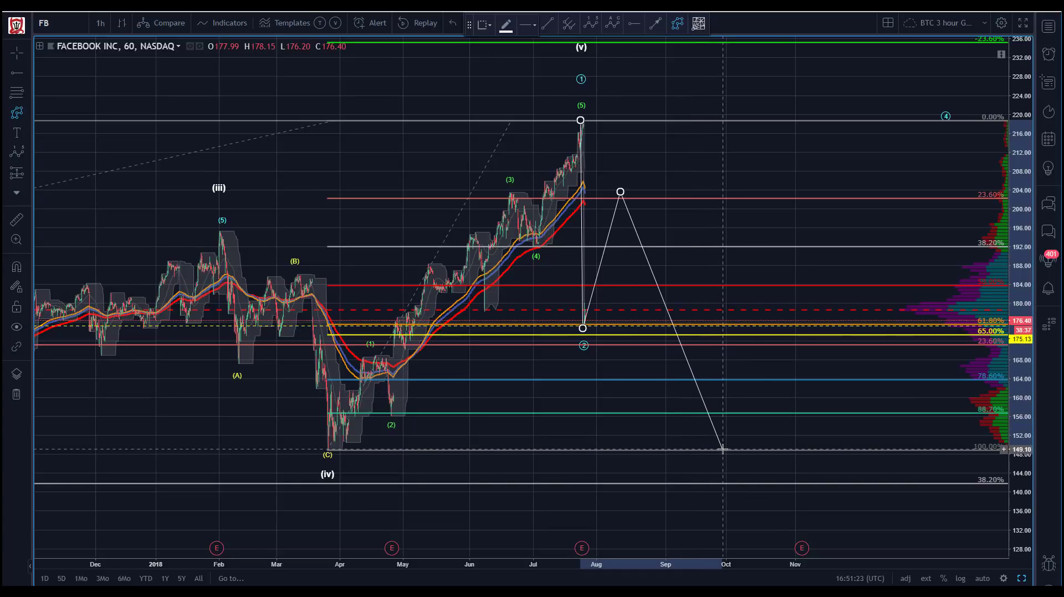
{"action": "left_click", "coordinate": [691, 369]}
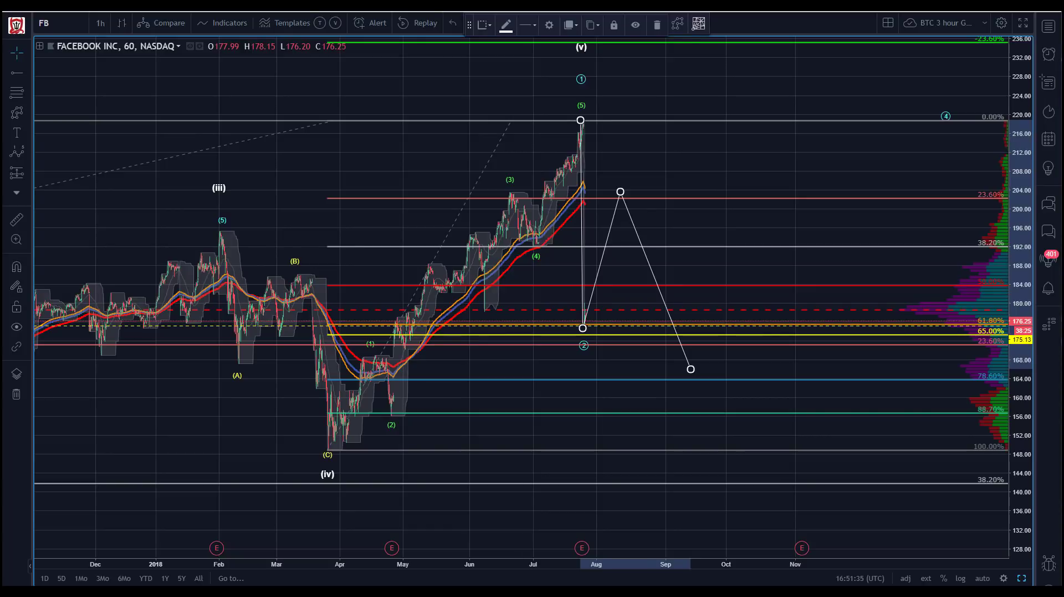
{"action": "left_click", "coordinate": [646, 231]}
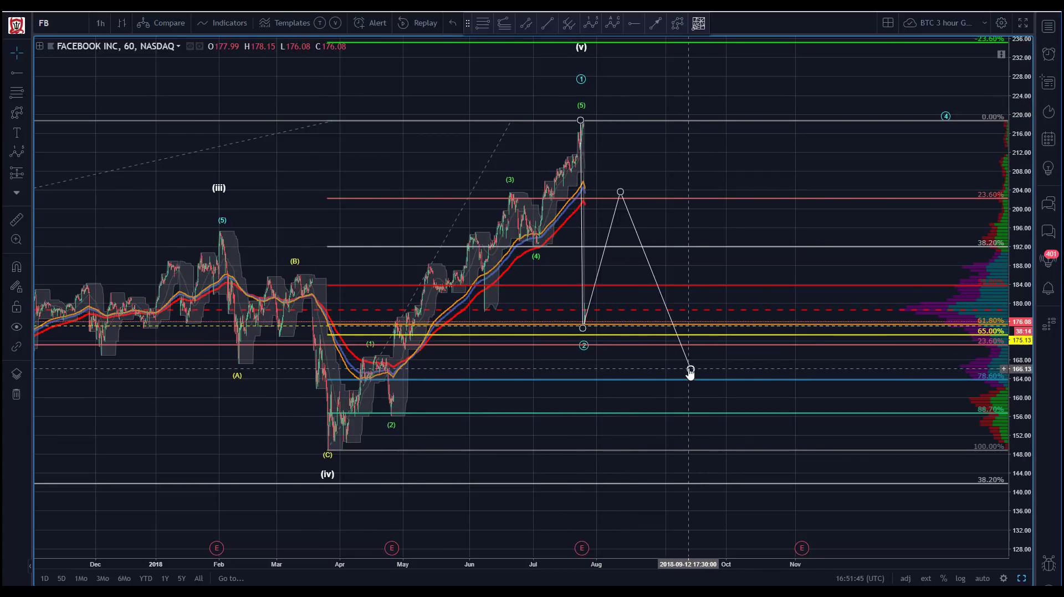
{"action": "left_click_drag", "start_coordinate": [690, 370], "coordinate": [686, 372]}
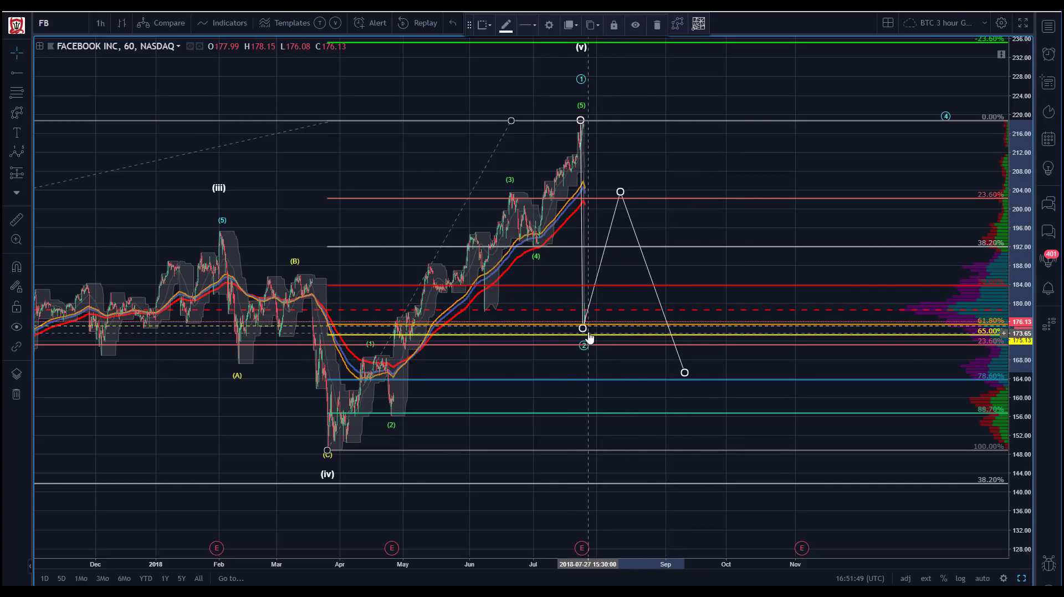
{"action": "left_click_drag", "start_coordinate": [686, 373], "coordinate": [681, 374]}
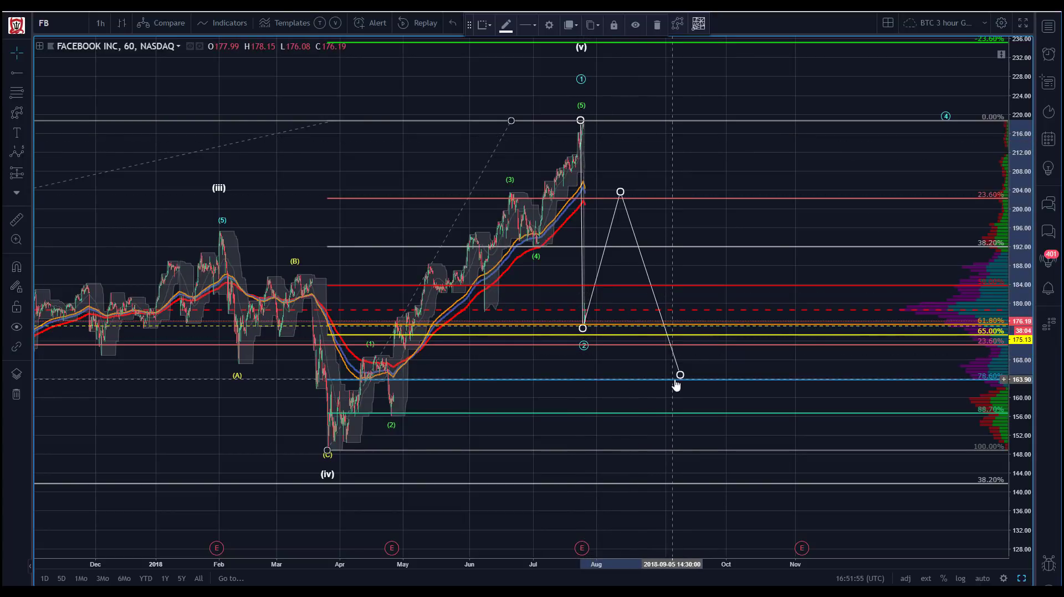
Move the end point of the zigzag path to about 168 in early September.
{"action": "mouse_move", "coordinate": [681, 376]}
{"action": "left_mouse_down"}
{"action": "mouse_move", "coordinate": [732, 539]}
{"action": "mouse_move", "coordinate": [658, 368]}
{"action": "mouse_move", "coordinate": [658, 338]}
{"action": "mouse_move", "coordinate": [666, 361]}
{"action": "left_mouse_up"}
{"action": "left_click", "coordinate": [299, 159]}
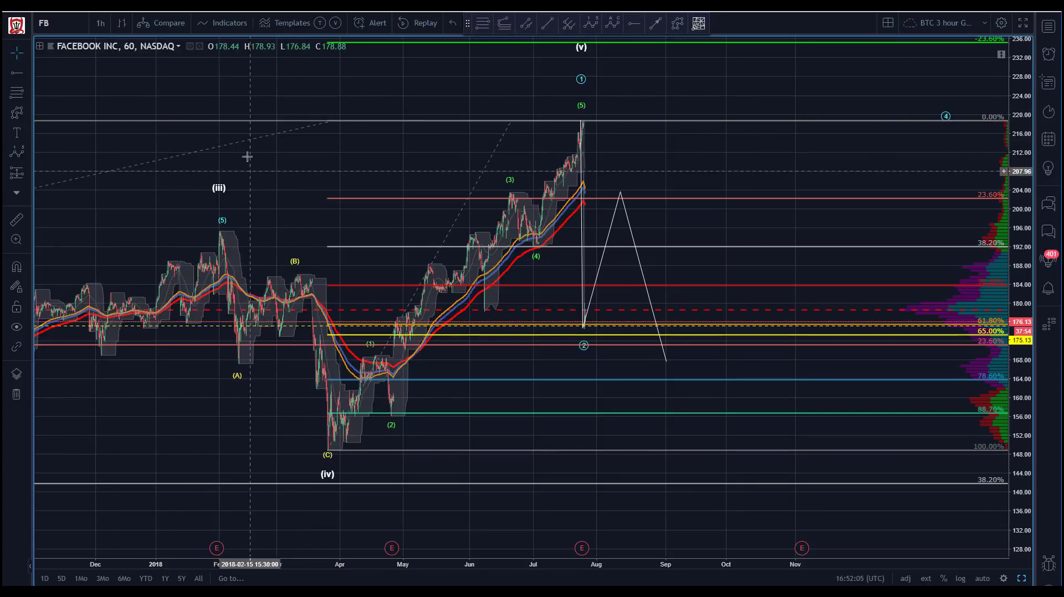
Switch the chart to the 1 day interval and delete the zigzag path that starts at the July 2018 high.
{"action": "left_click_drag", "start_coordinate": [346, 154], "coordinate": [373, 140]}
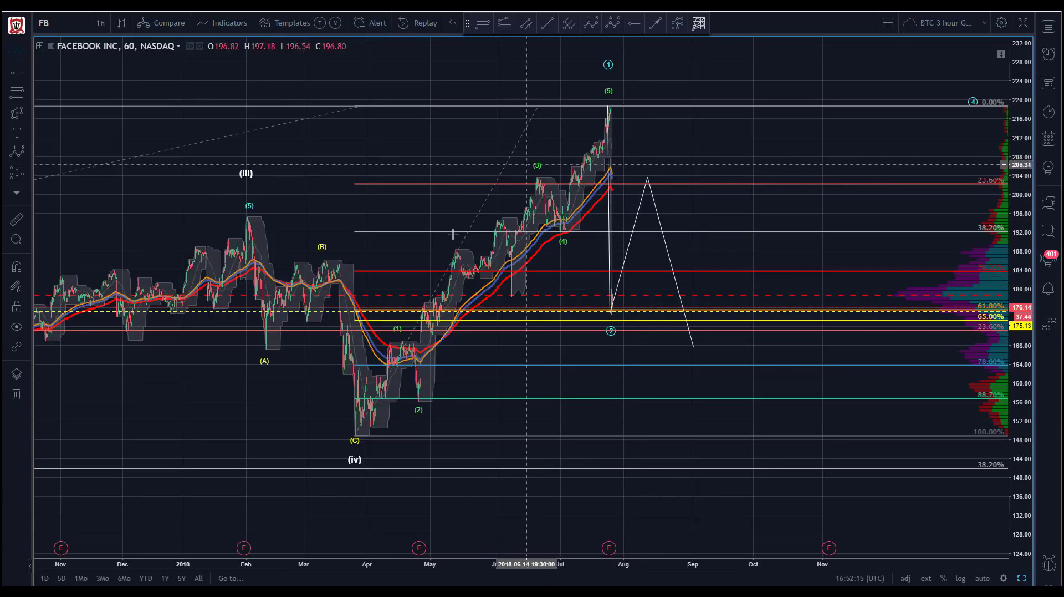
{"action": "left_click", "coordinate": [101, 22]}
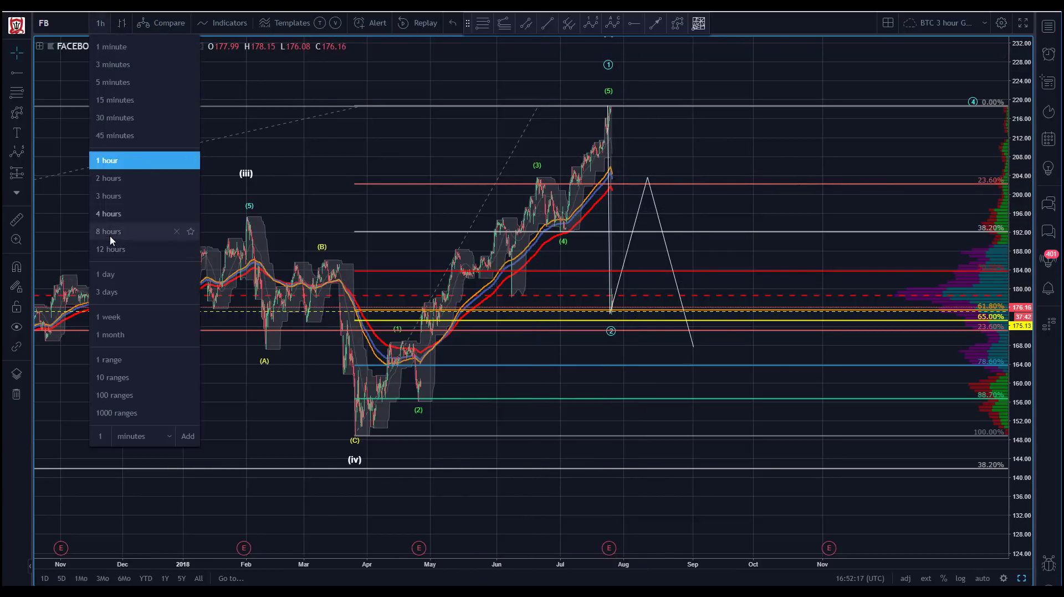
{"action": "left_click", "coordinate": [107, 275]}
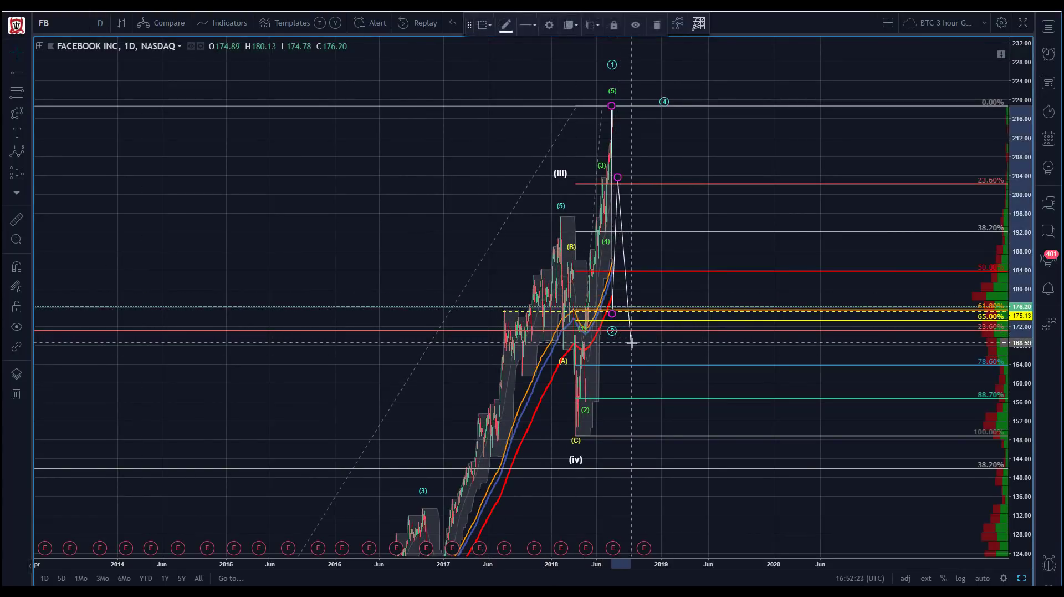
{"action": "key", "text": "Delete"}
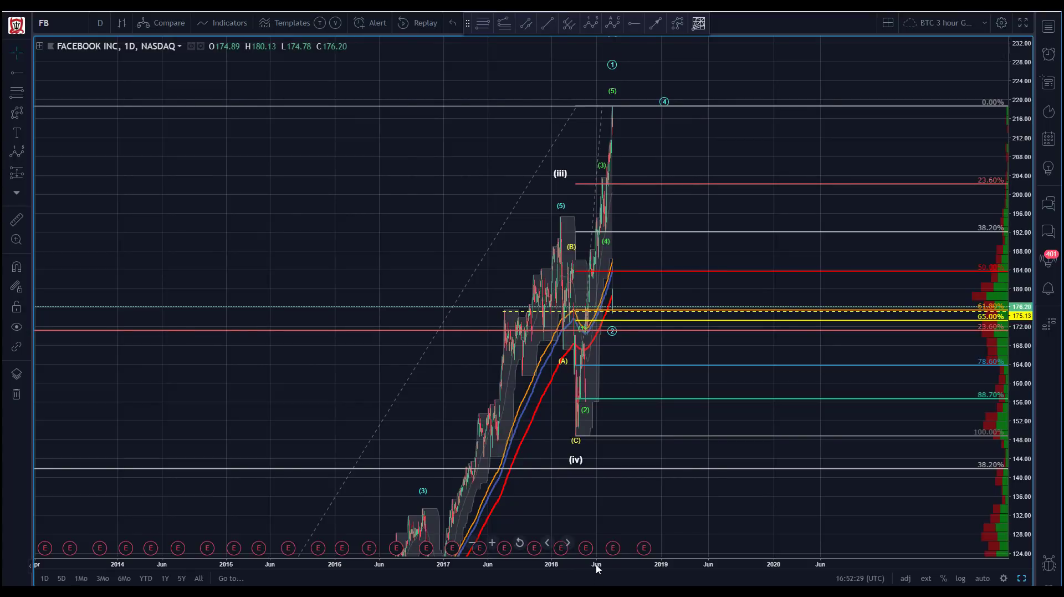
Turn on auto scaling and move white wave (v) from the July 2018 high to about 265 in May 2020.
{"action": "left_click_drag", "start_coordinate": [596, 566], "coordinate": [729, 564]}
{"action": "left_click_drag", "start_coordinate": [1026, 222], "coordinate": [1026, 247]}
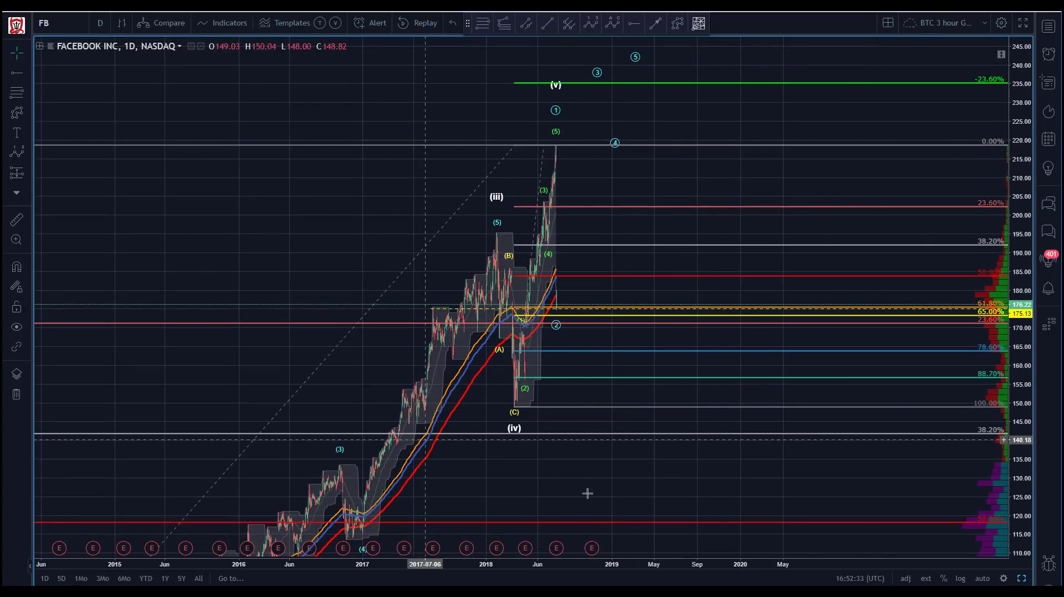
{"action": "left_click", "coordinate": [982, 578]}
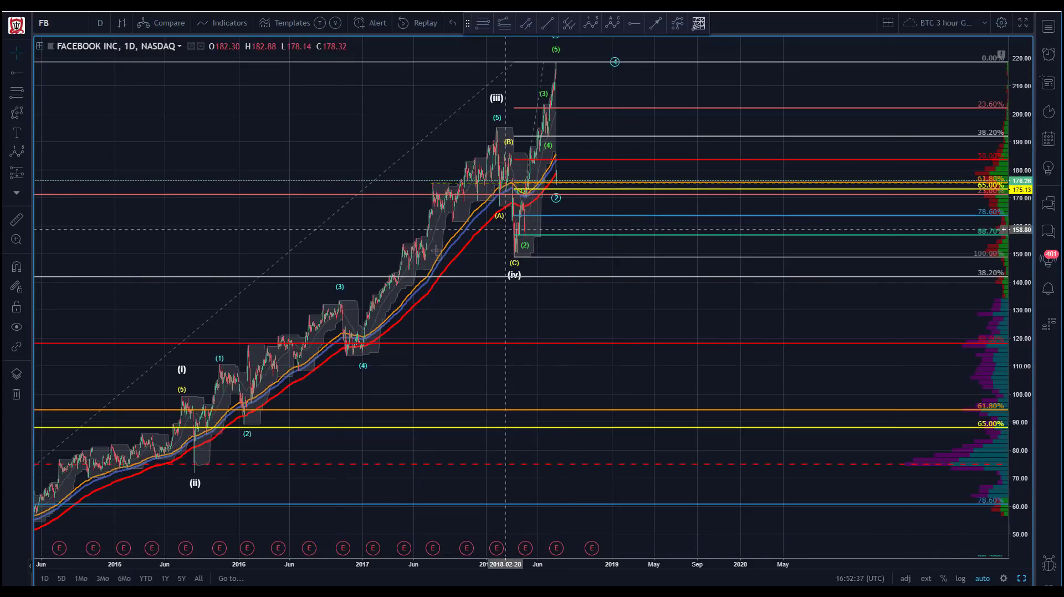
{"action": "left_click_drag", "start_coordinate": [295, 153], "coordinate": [405, 157]}
{"action": "left_click_drag", "start_coordinate": [1020, 113], "coordinate": [361, 202]}
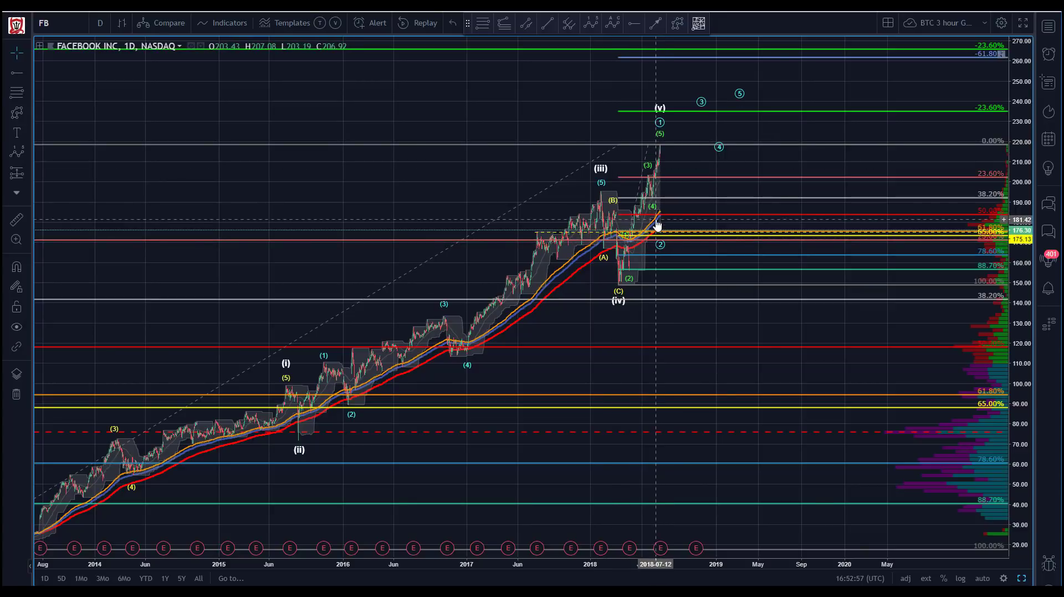
{"action": "mouse_move", "coordinate": [660, 109]}
{"action": "left_mouse_down"}
{"action": "mouse_move", "coordinate": [815, 54]}
{"action": "mouse_move", "coordinate": [888, 51]}
{"action": "left_mouse_up"}
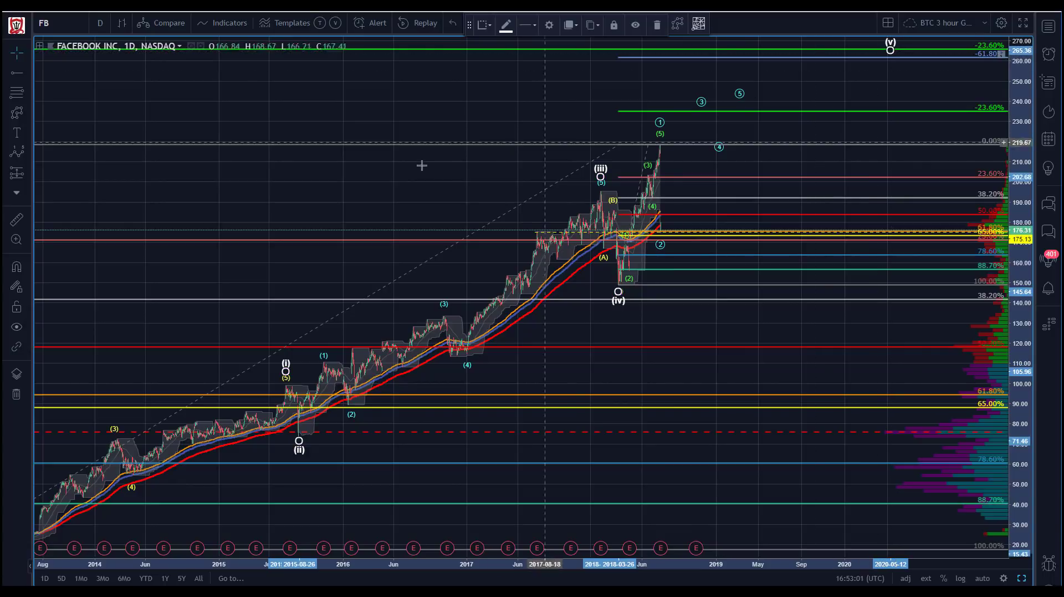
{"action": "left_click", "coordinate": [452, 112]}
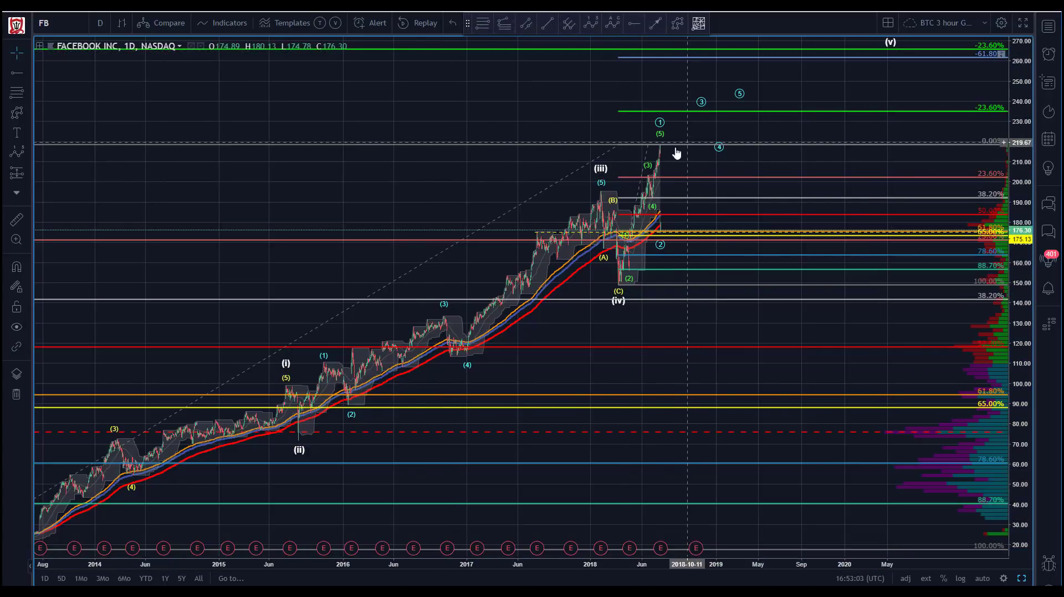
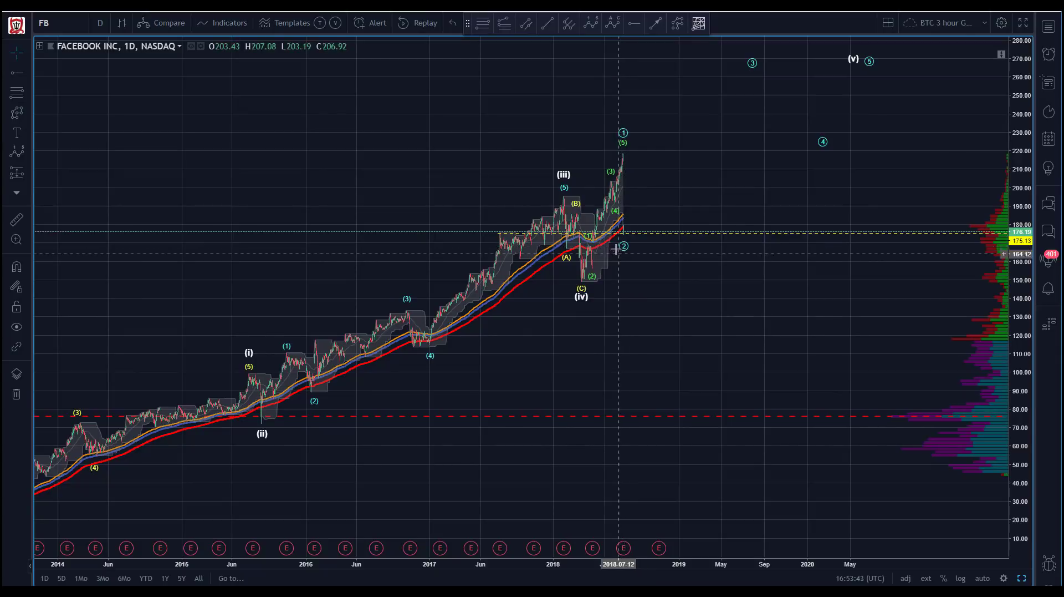
Raise circled wave 5 to about 277 around June 2020, near white wave (v).
{"action": "left_click", "coordinate": [543, 277]}
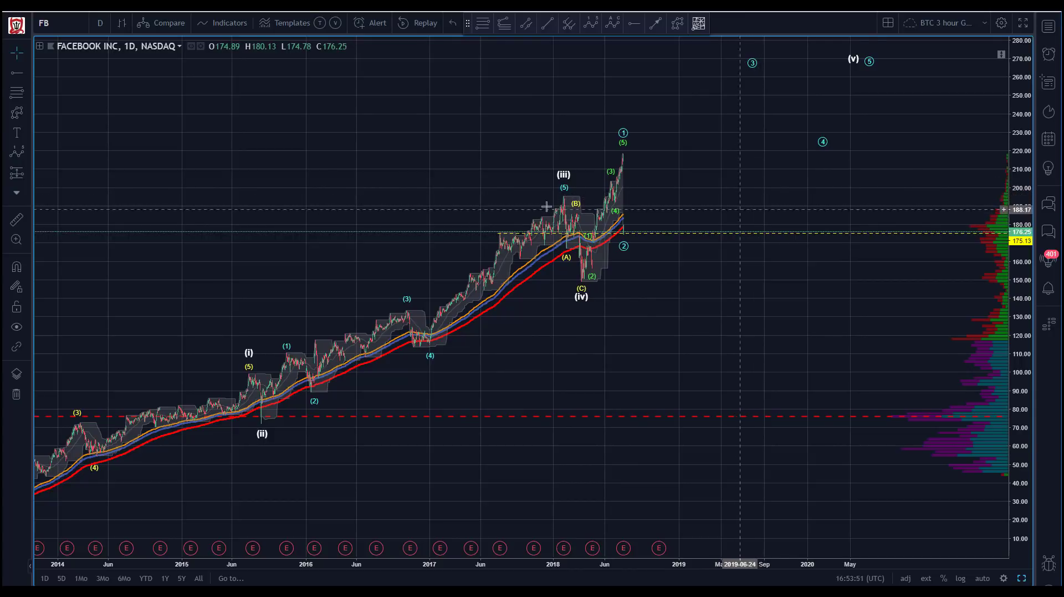
{"action": "left_click_drag", "start_coordinate": [444, 178], "coordinate": [424, 209]}
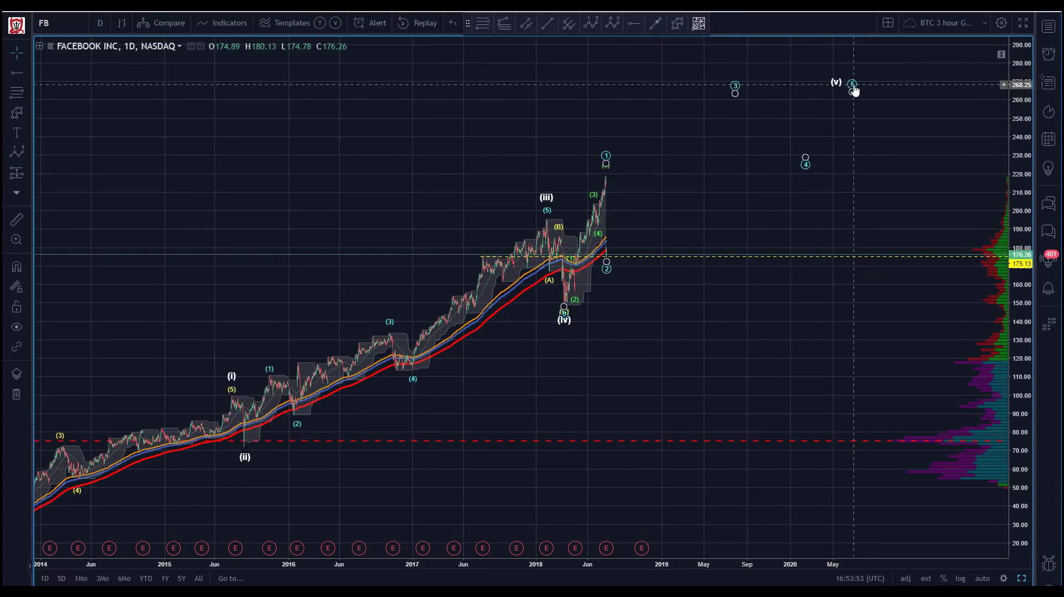
{"action": "mouse_move", "coordinate": [851, 91]}
{"action": "left_mouse_down"}
{"action": "mouse_move", "coordinate": [848, 63]}
{"action": "mouse_move", "coordinate": [835, 75]}
{"action": "mouse_move", "coordinate": [843, 53]}
{"action": "left_mouse_up"}
{"action": "left_click", "coordinate": [395, 122]}
{"action": "scroll", "coordinate": [447, 98], "scroll_direction": "down", "scroll_amount": 4}
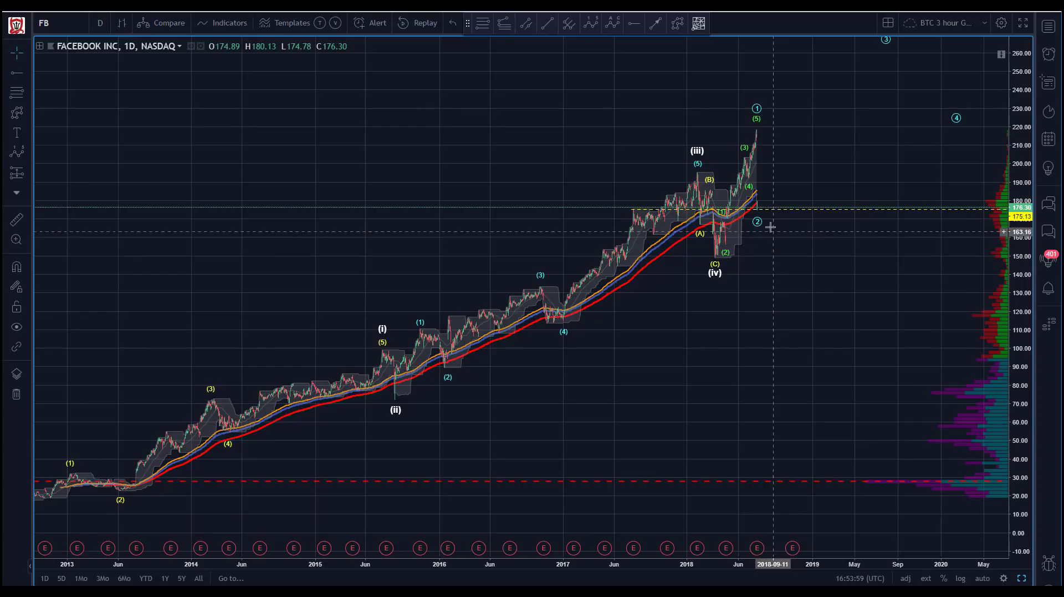
Draw a Fibonacci retracement from the March 2018 wave (iv) low at about 148 up to the July 2018 high at about 219.
{"action": "left_click_drag", "start_coordinate": [468, 164], "coordinate": [413, 168]}
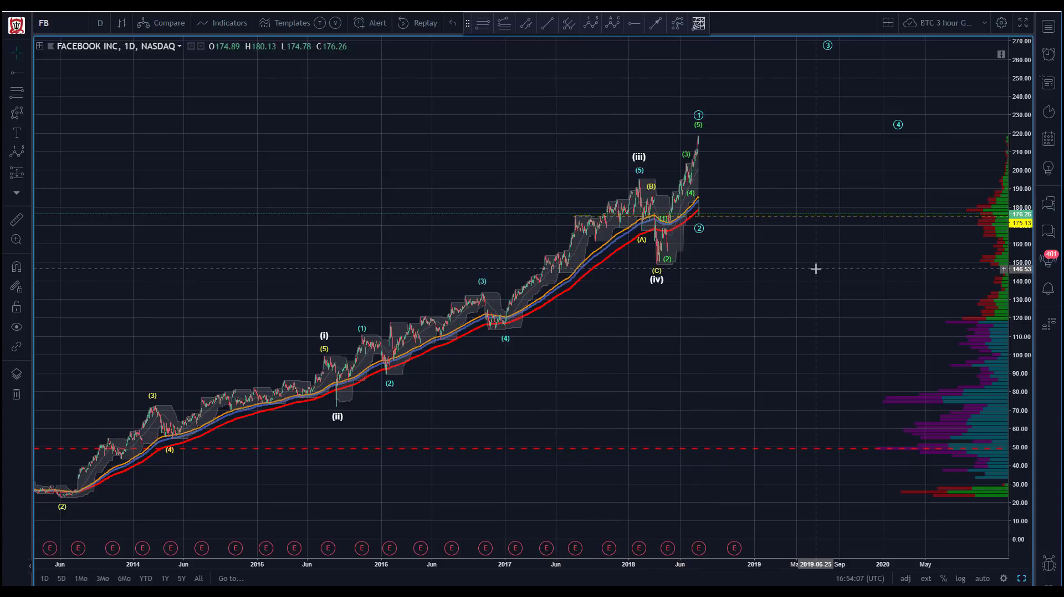
{"action": "left_click", "coordinate": [16, 92]}
{"action": "left_click", "coordinate": [655, 266]}
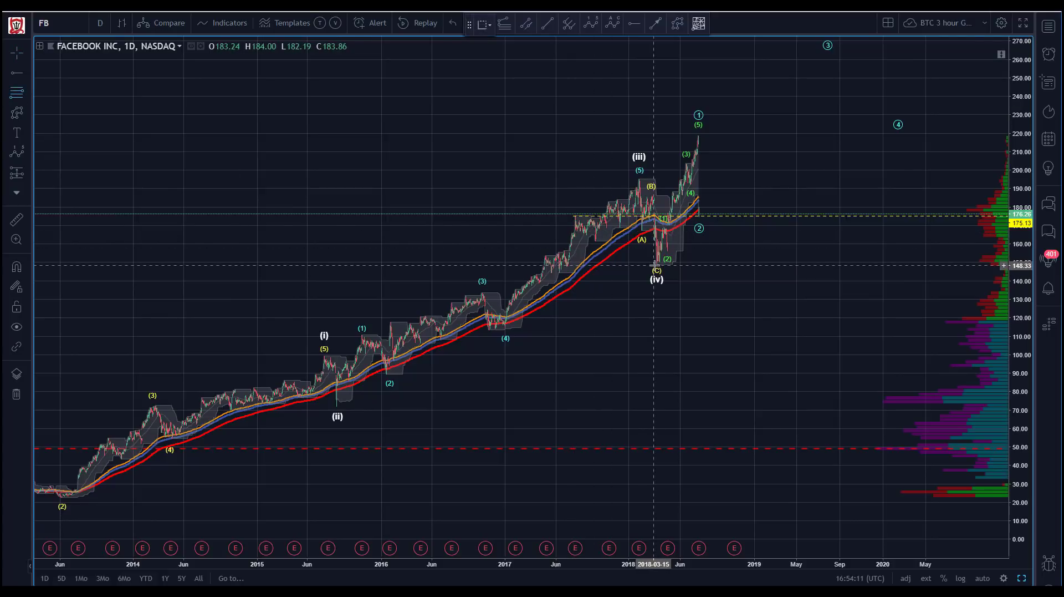
{"action": "left_click", "coordinate": [678, 134]}
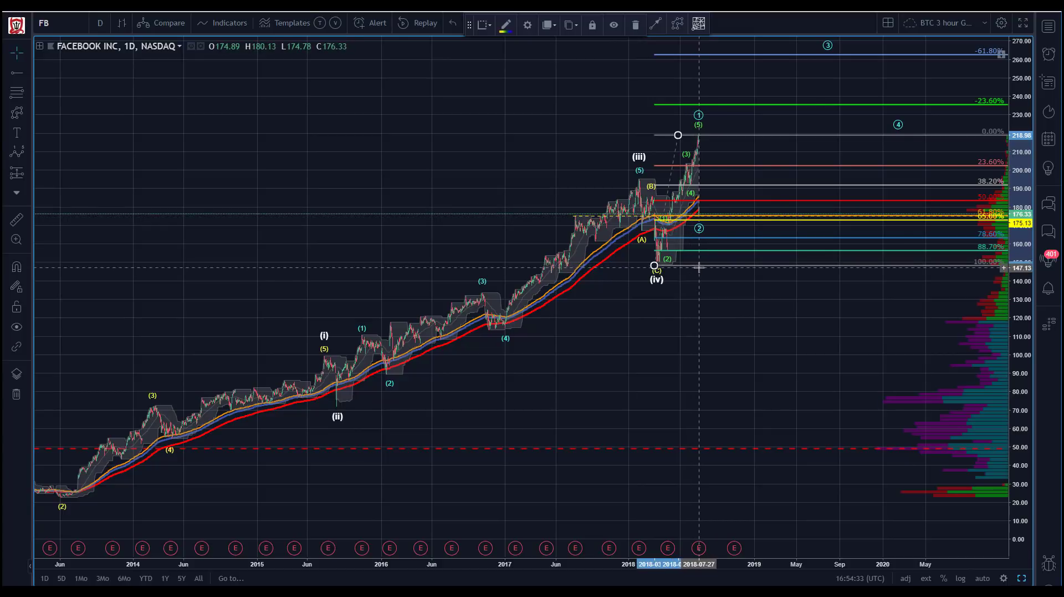
{"action": "left_click", "coordinate": [373, 159]}
Place a long position in spring 2019 with entry at about 176, target at about 289 and stop at about 163.
{"action": "mouse_move", "coordinate": [313, 184]}
{"action": "left_mouse_down"}
{"action": "mouse_move", "coordinate": [280, 210]}
{"action": "mouse_move", "coordinate": [279, 238]}
{"action": "left_mouse_up"}
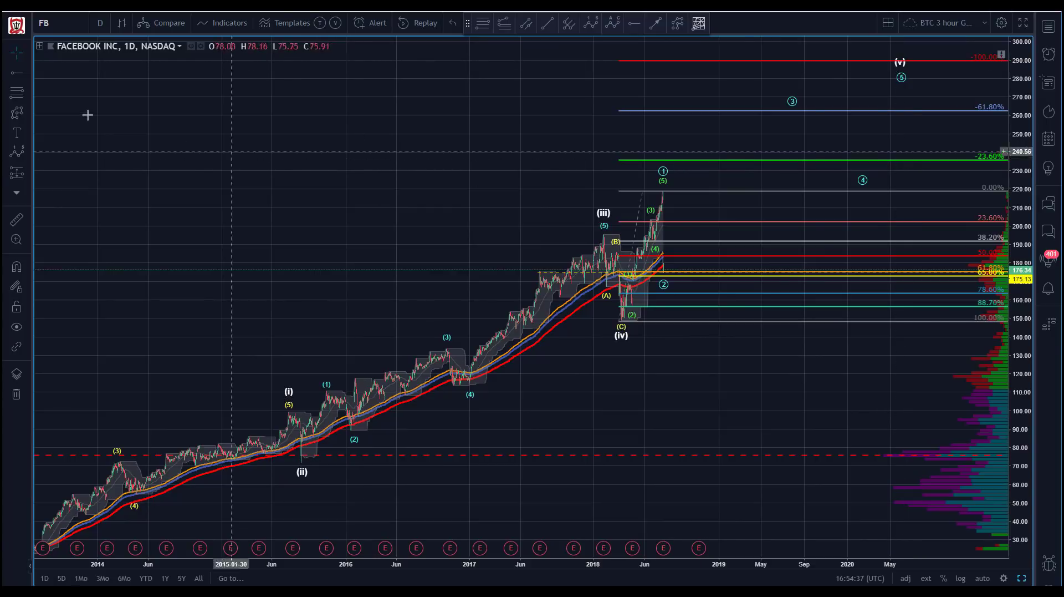
{"action": "left_click", "coordinate": [17, 172]}
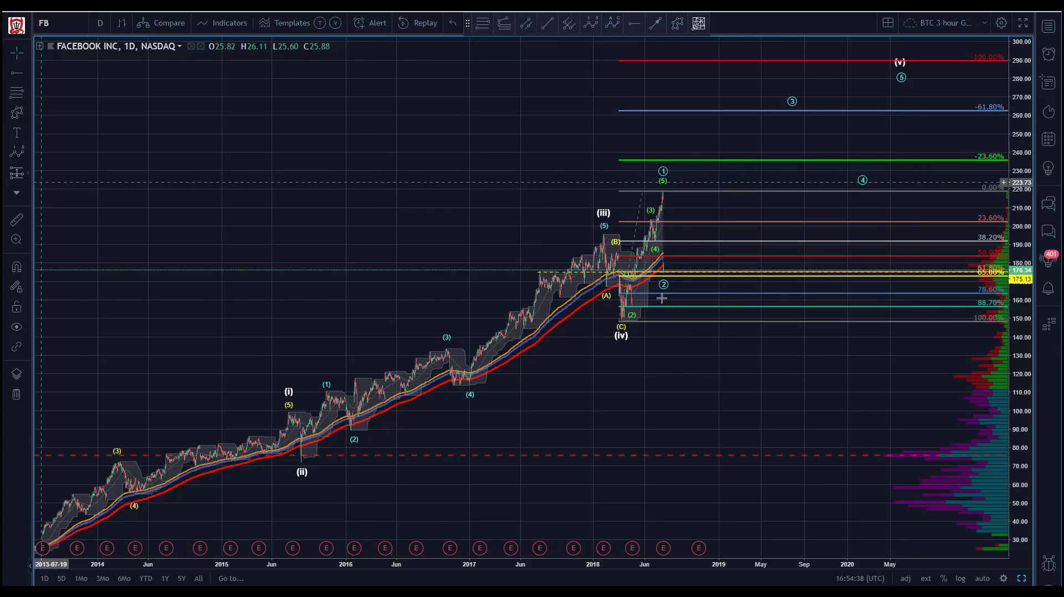
{"action": "left_click", "coordinate": [758, 270]}
{"action": "left_click_drag", "start_coordinate": [758, 196], "coordinate": [758, 65]}
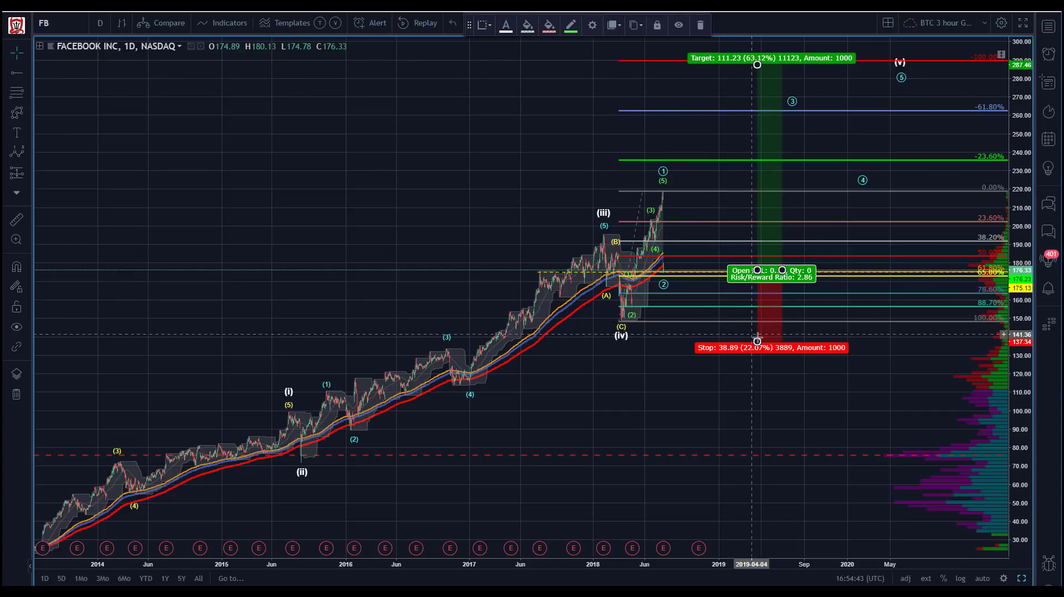
{"action": "left_click_drag", "start_coordinate": [758, 344], "coordinate": [754, 292]}
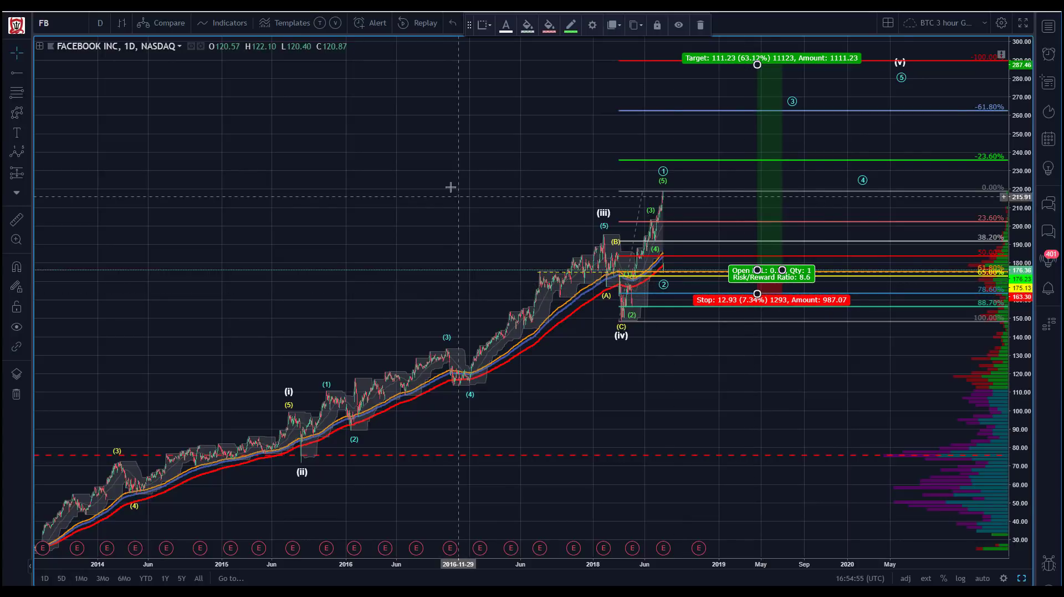
{"action": "left_click", "coordinate": [438, 158]}
{"action": "left_click_drag", "start_coordinate": [763, 65], "coordinate": [762, 64]}
{"action": "left_click", "coordinate": [483, 102]}
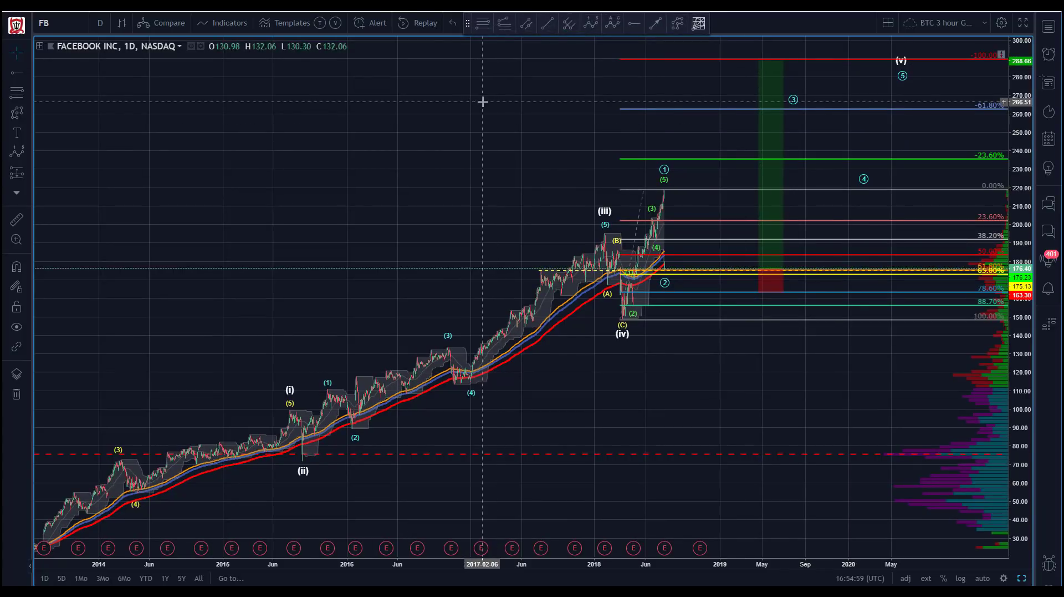
Reposition circled wave 2 at about 171 on July 24, 2018, just below the recent drop.
{"action": "left_click", "coordinate": [658, 248]}
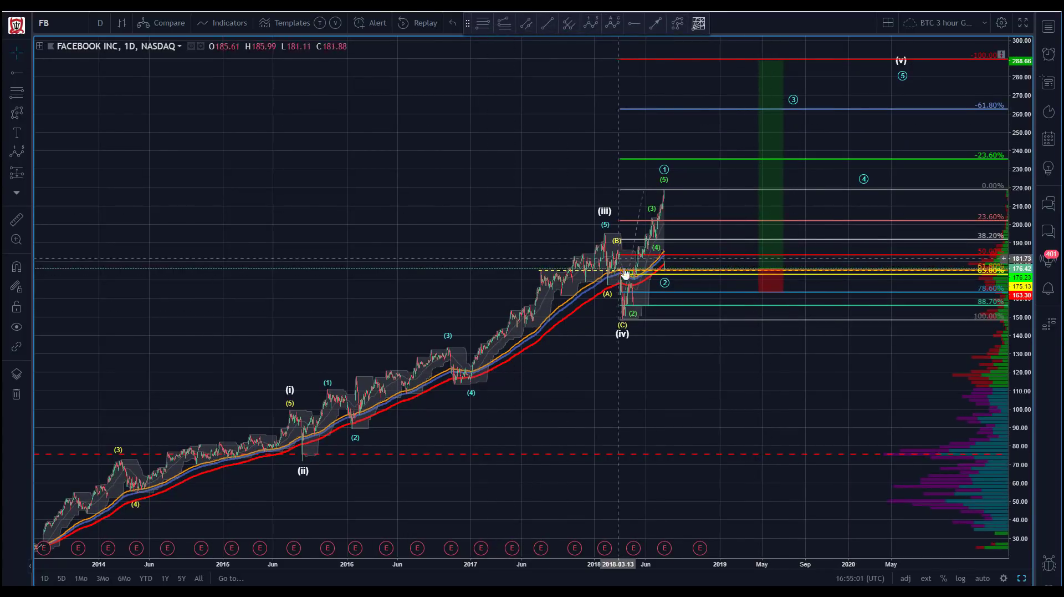
{"action": "left_click", "coordinate": [667, 273]}
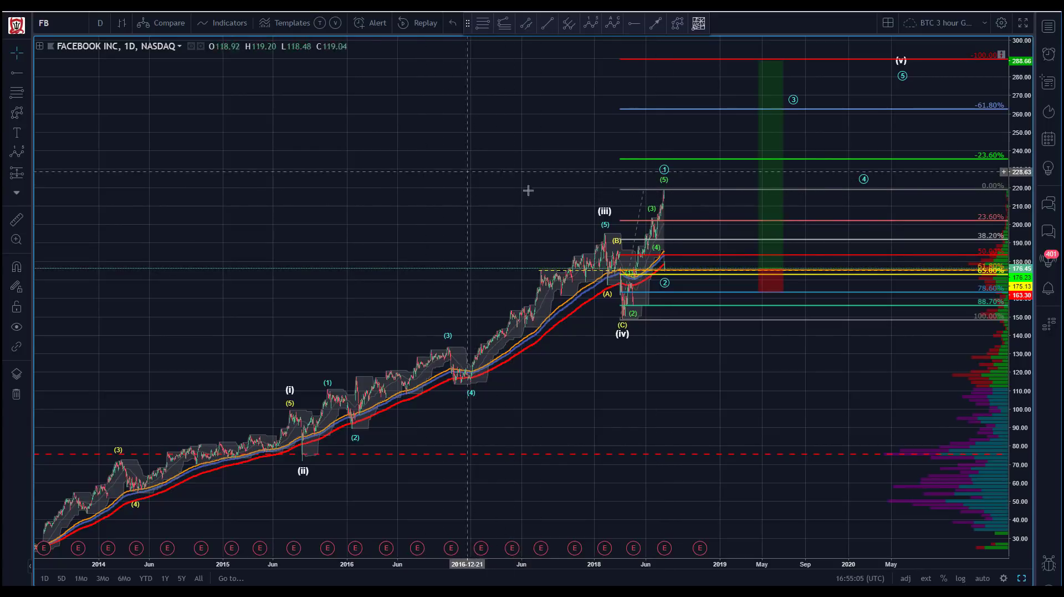
{"action": "left_click", "coordinate": [667, 282]}
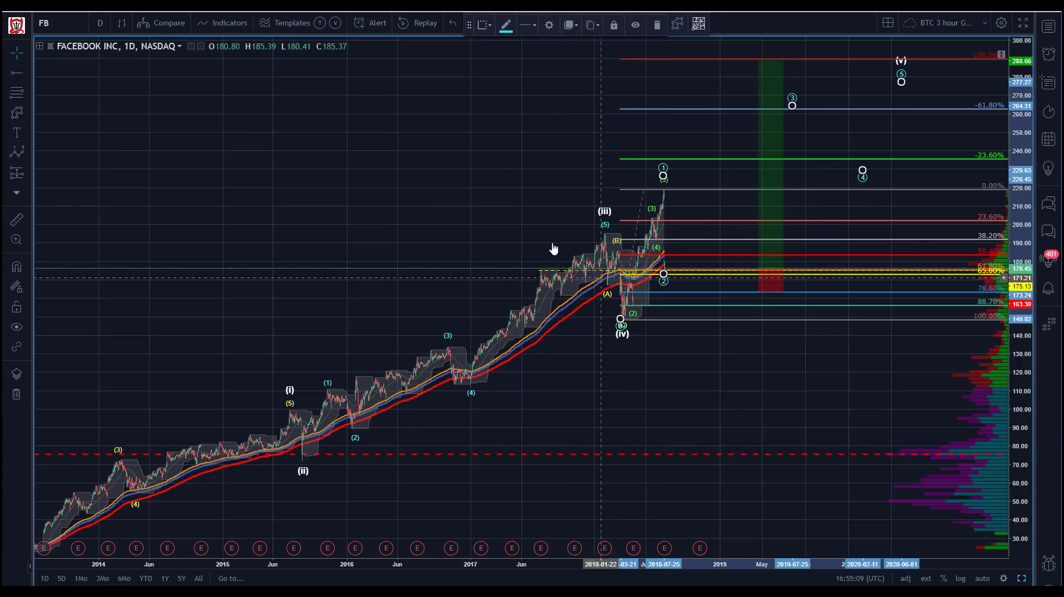
{"action": "left_click", "coordinate": [375, 183]}
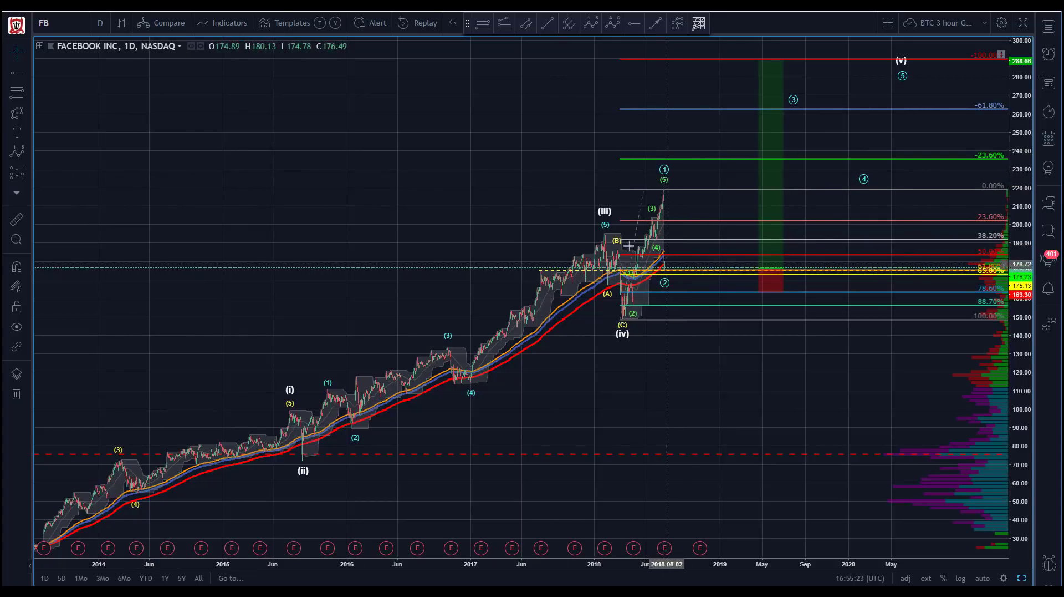
{"action": "left_click_drag", "start_coordinate": [297, 201], "coordinate": [280, 185]}
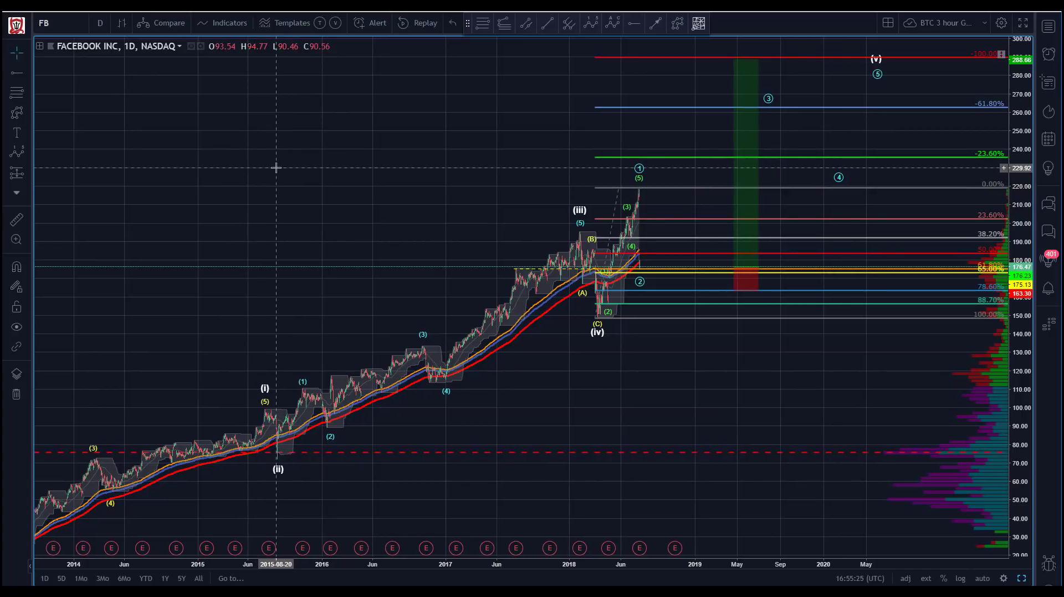
{"action": "left_click", "coordinate": [641, 278]}
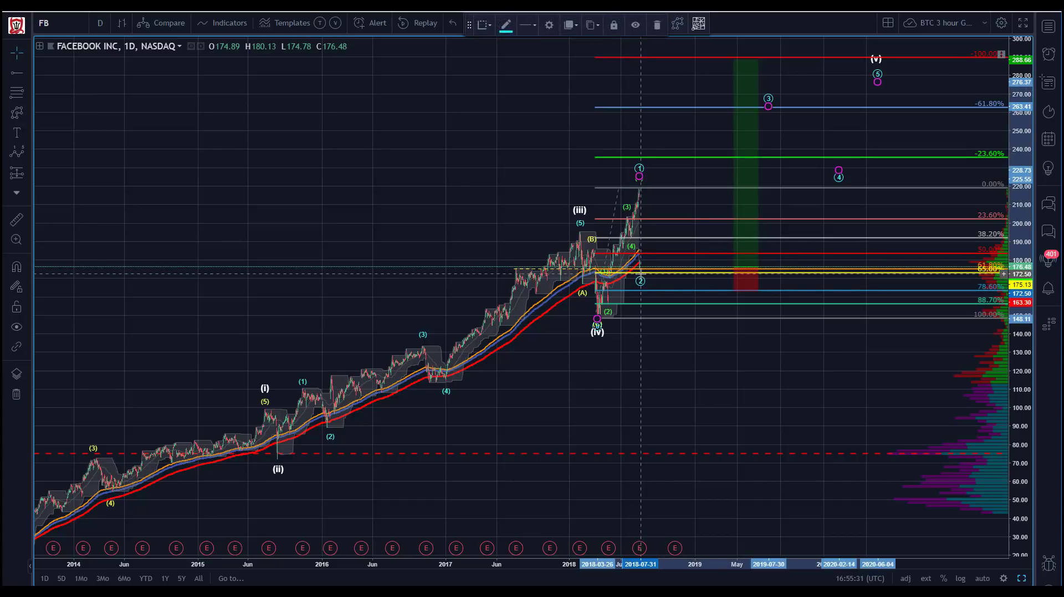
{"action": "left_click", "coordinate": [384, 181]}
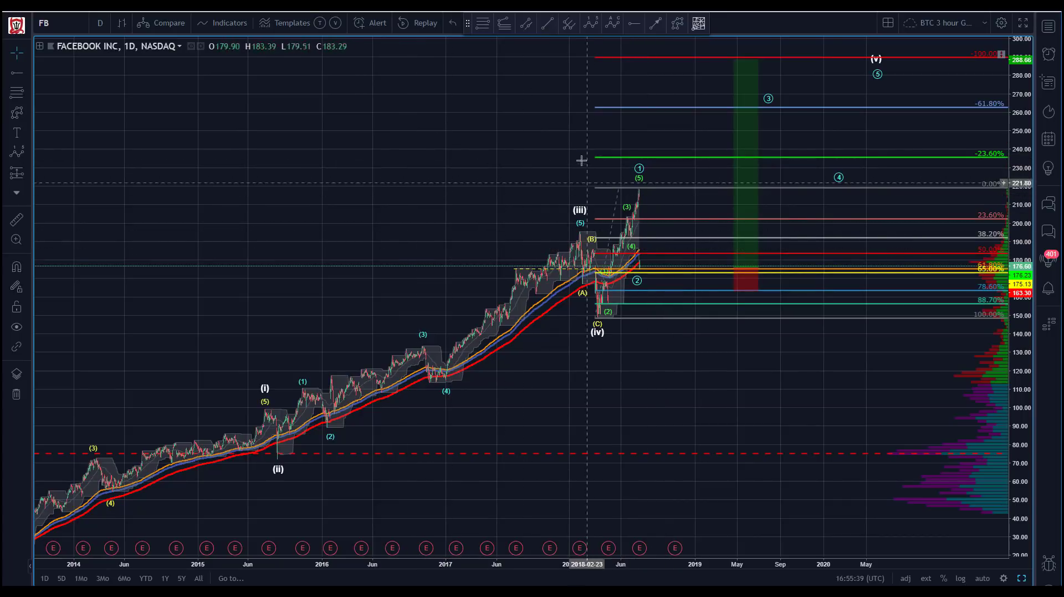
{"action": "left_click", "coordinate": [638, 282]}
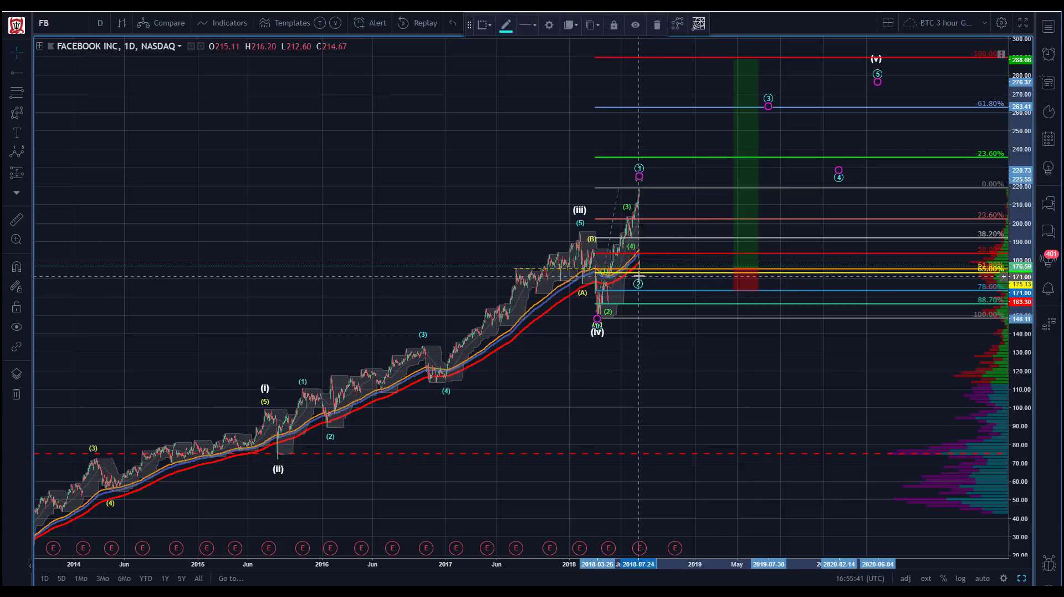
{"action": "left_click", "coordinate": [397, 143]}
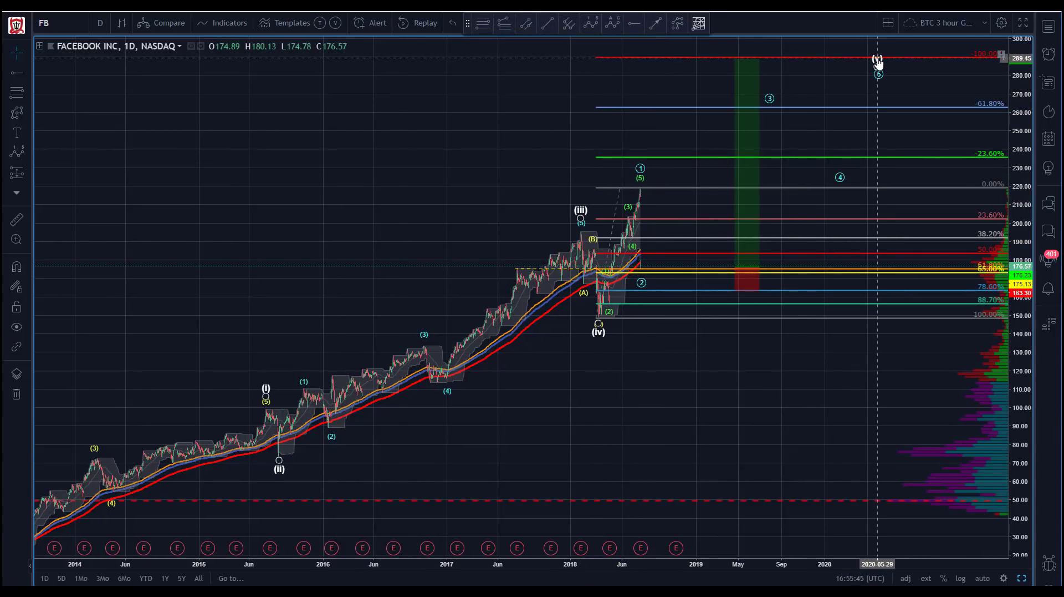
{"action": "left_click_drag", "start_coordinate": [280, 160], "coordinate": [421, 122]}
{"action": "left_click_drag", "start_coordinate": [344, 124], "coordinate": [214, 138]}
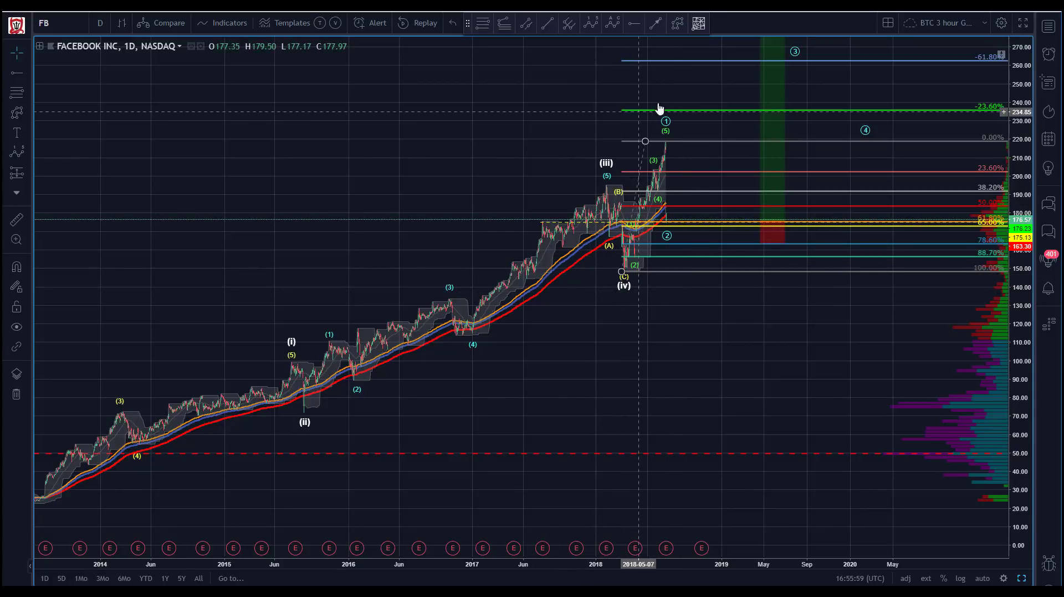
{"action": "scroll", "coordinate": [504, 154], "scroll_direction": "right", "scroll_amount": 2}
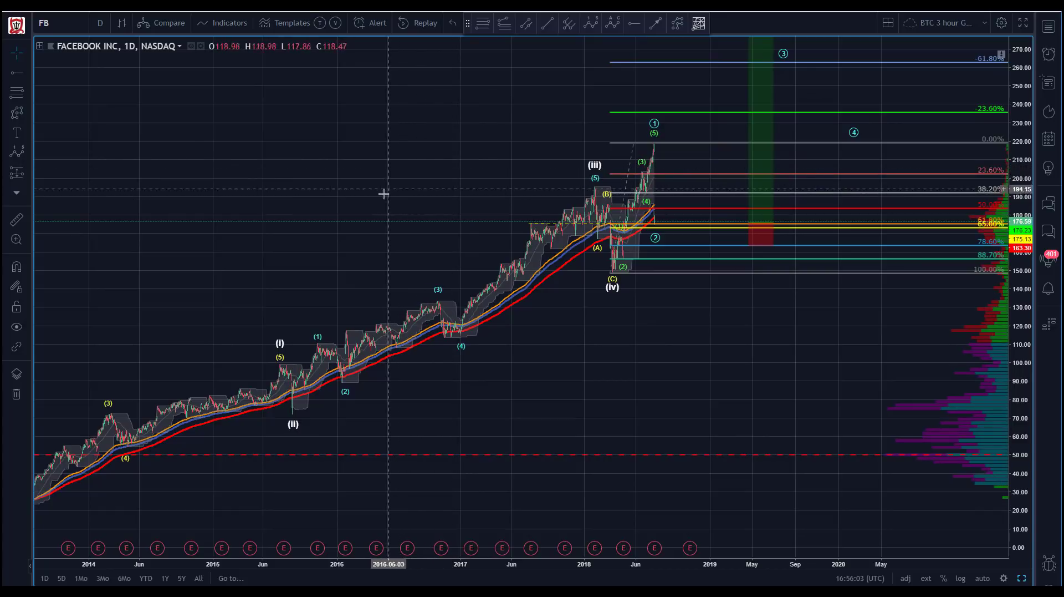
{"action": "scroll", "coordinate": [444, 125], "scroll_direction": "left", "scroll_amount": 6}
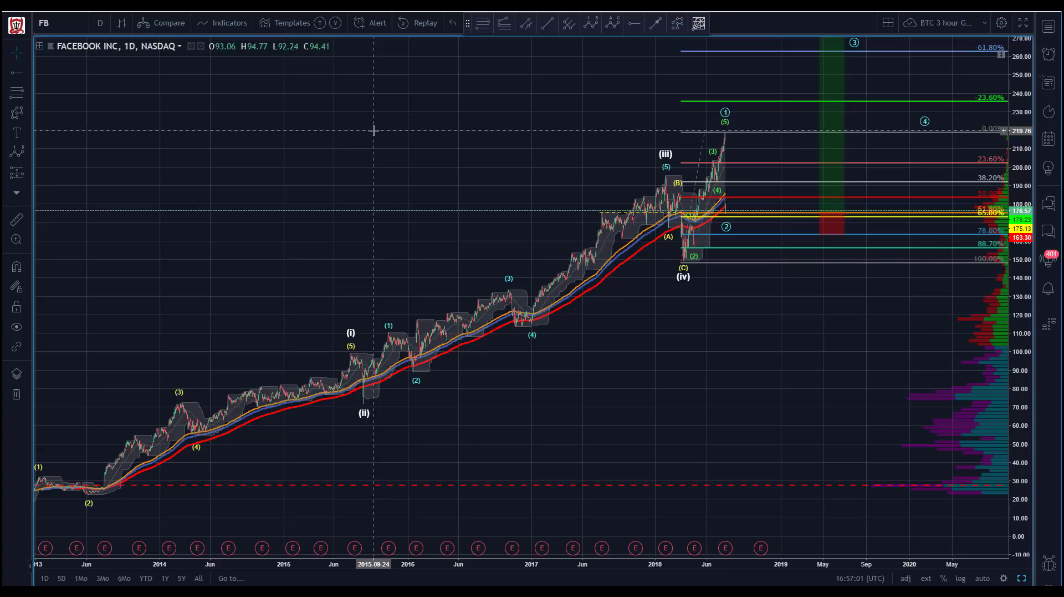
{"action": "left_click_drag", "start_coordinate": [416, 160], "coordinate": [415, 206]}
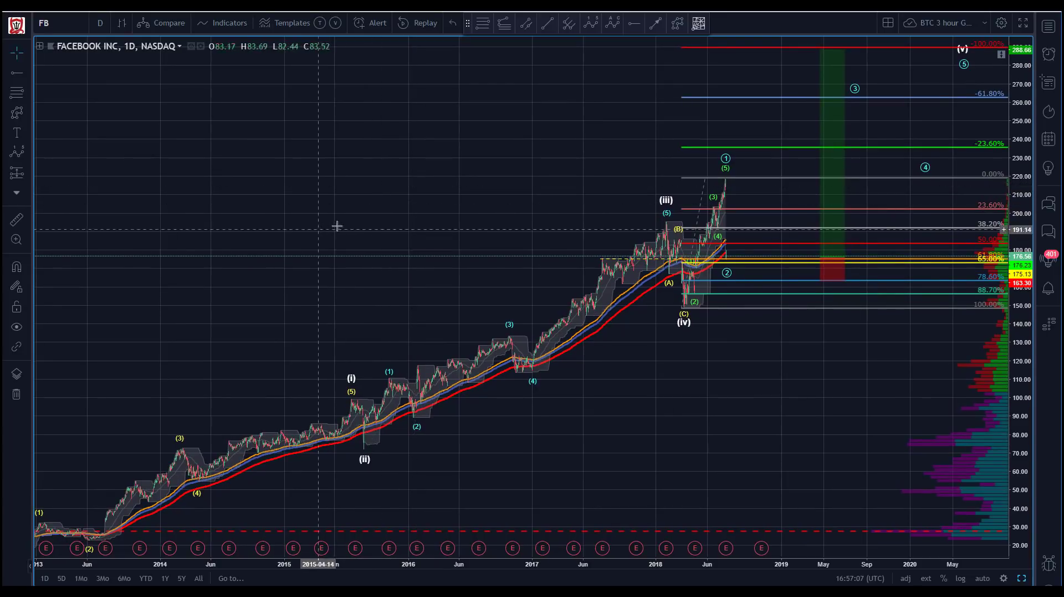